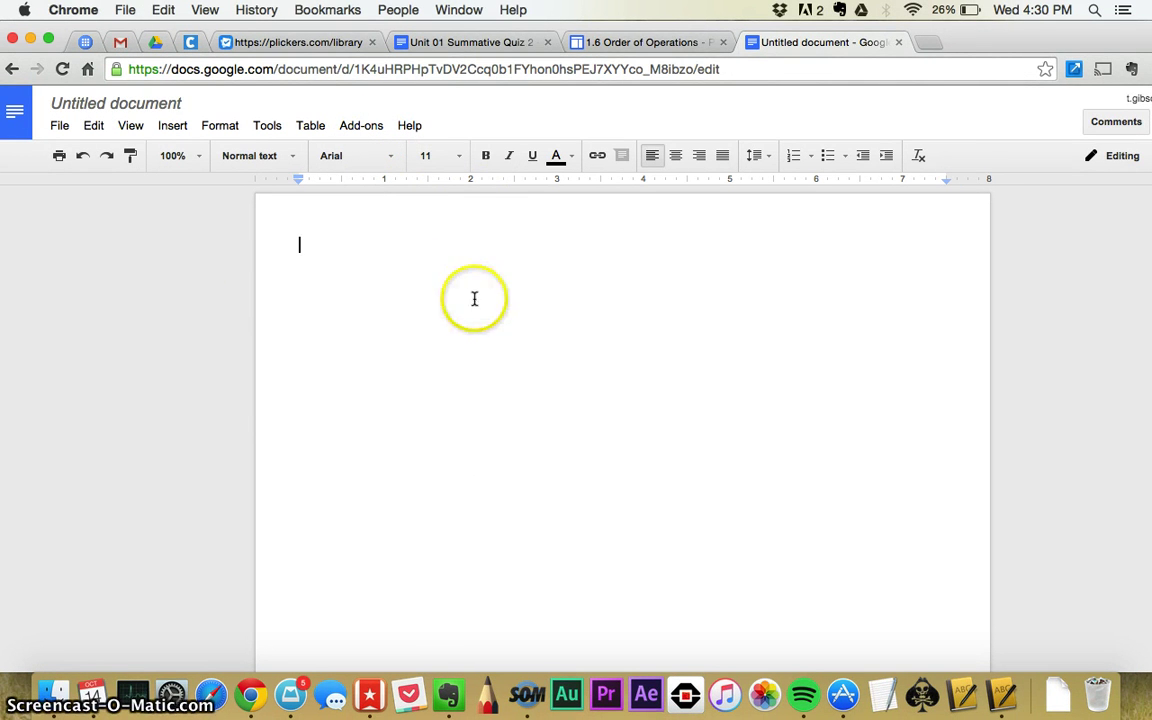
Find g(Math) in the add-on store, view its details page, and close the store
click(370, 133)
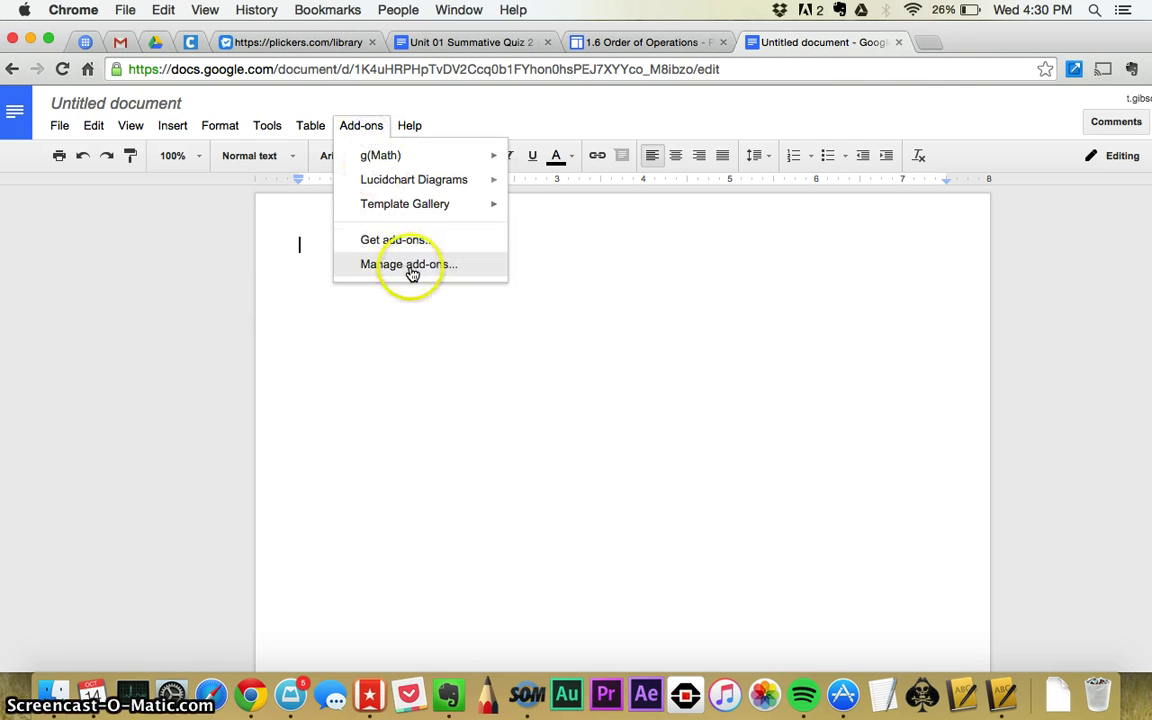
click(419, 246)
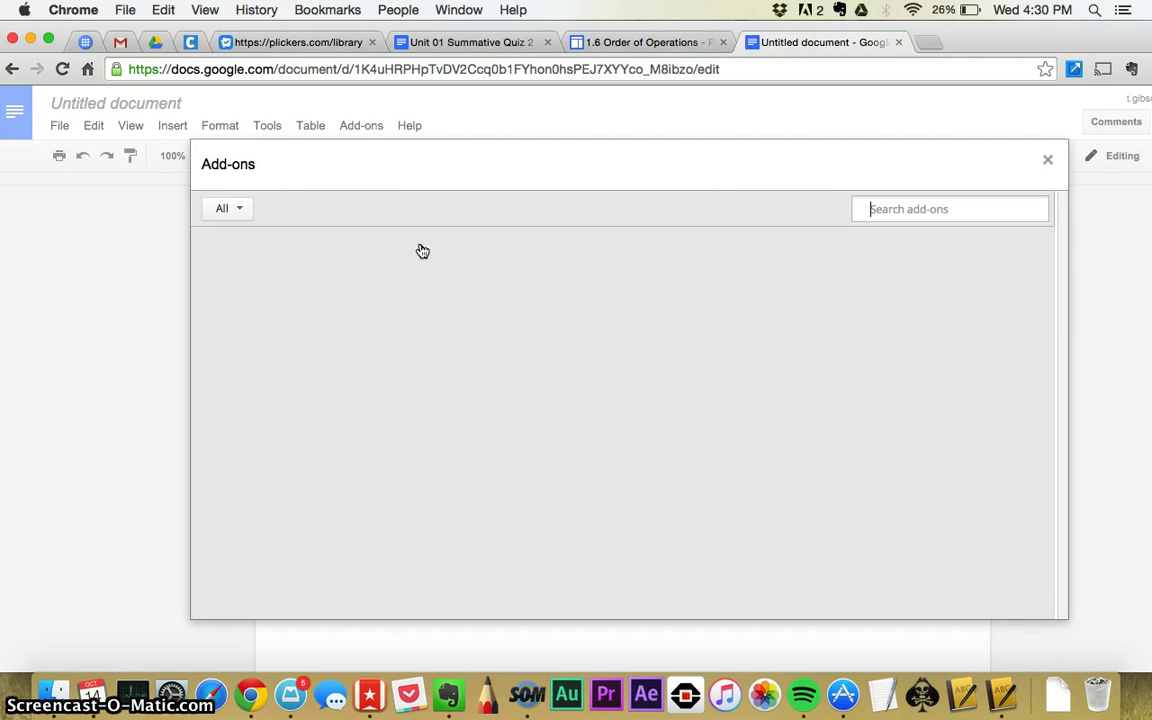
scroll(478, 297, down, 2)
scroll(478, 297, down, 4)
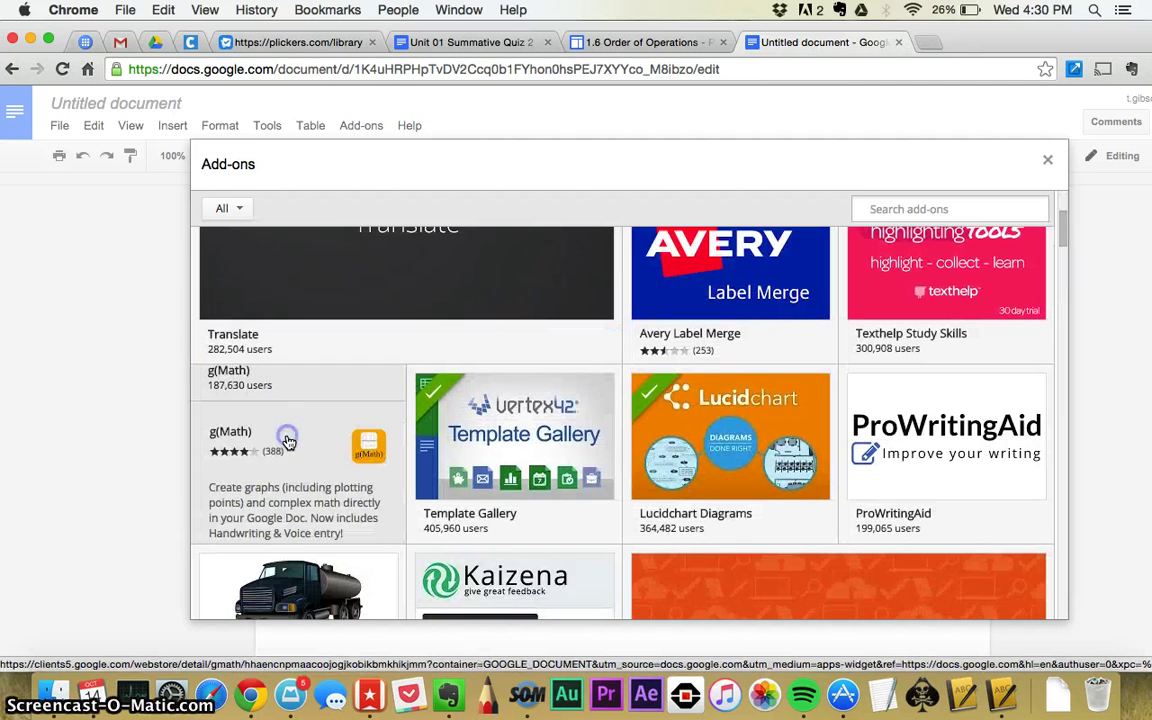
click(285, 439)
click(328, 220)
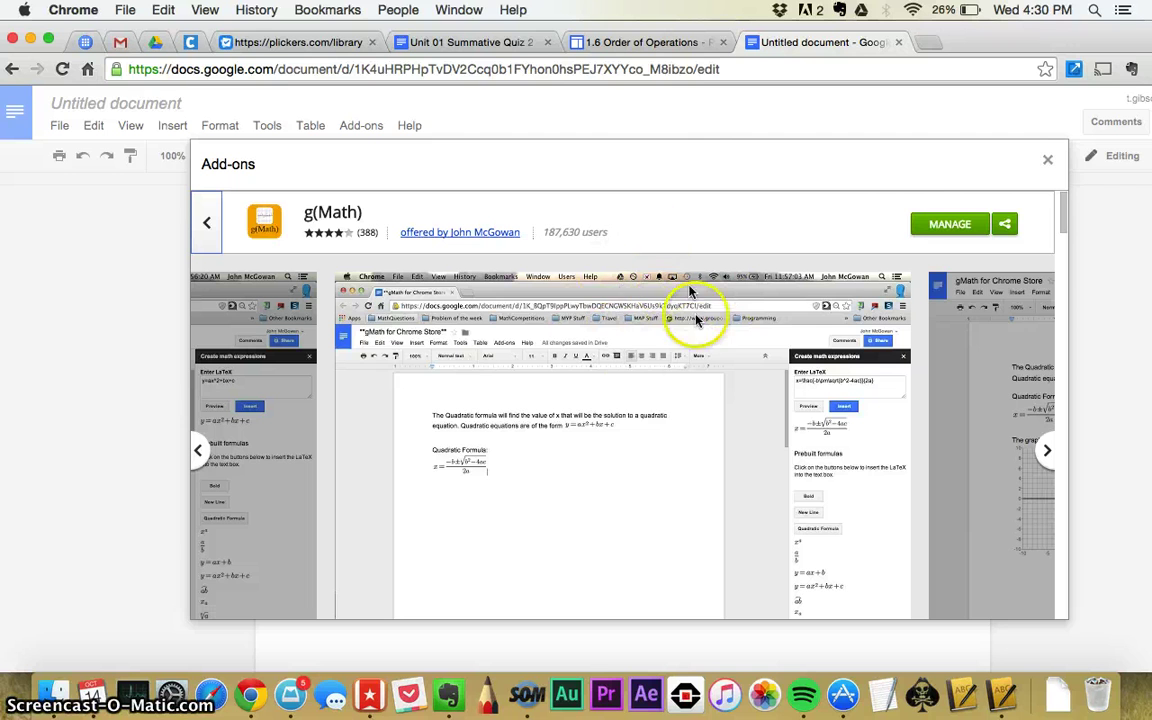
click(1050, 165)
Open the g(Math) add-on's tool for creating math expressions
click(368, 127)
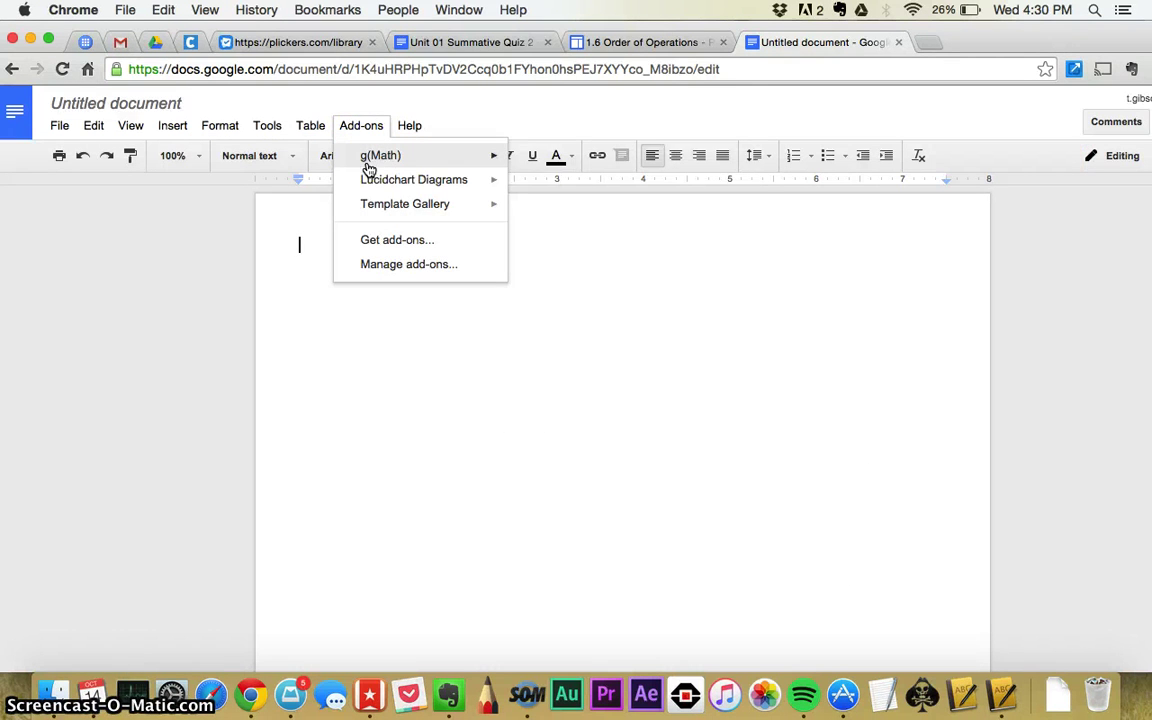
mouse_move(368, 166)
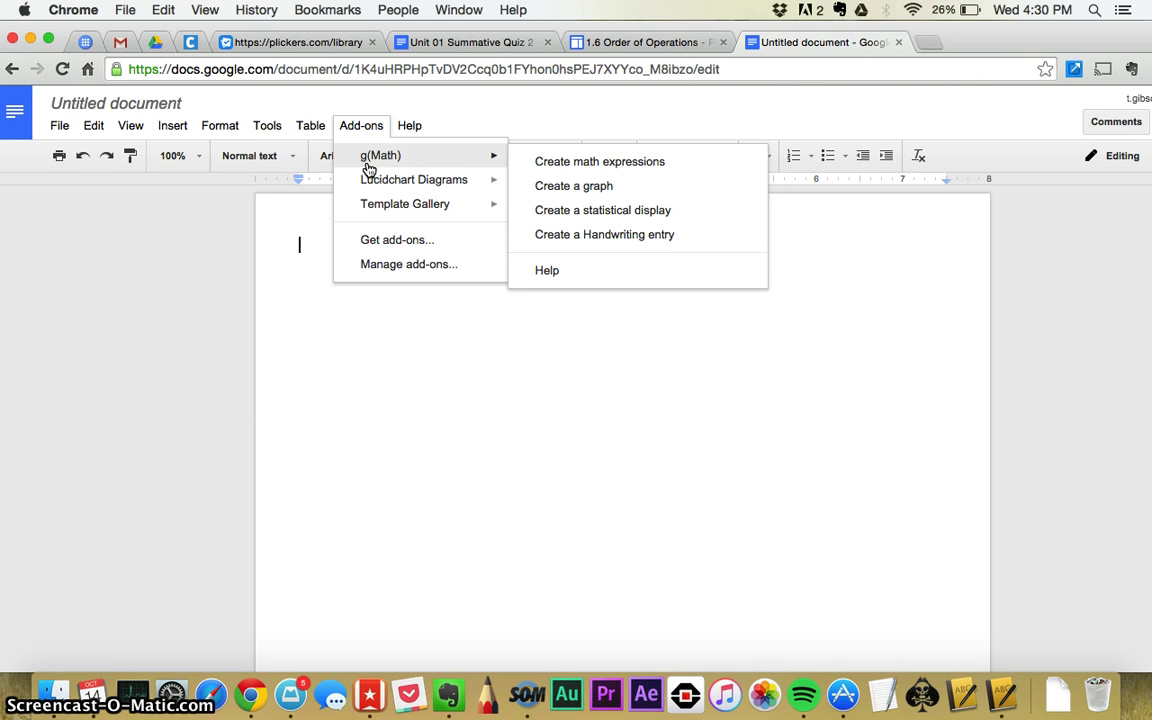
click(583, 161)
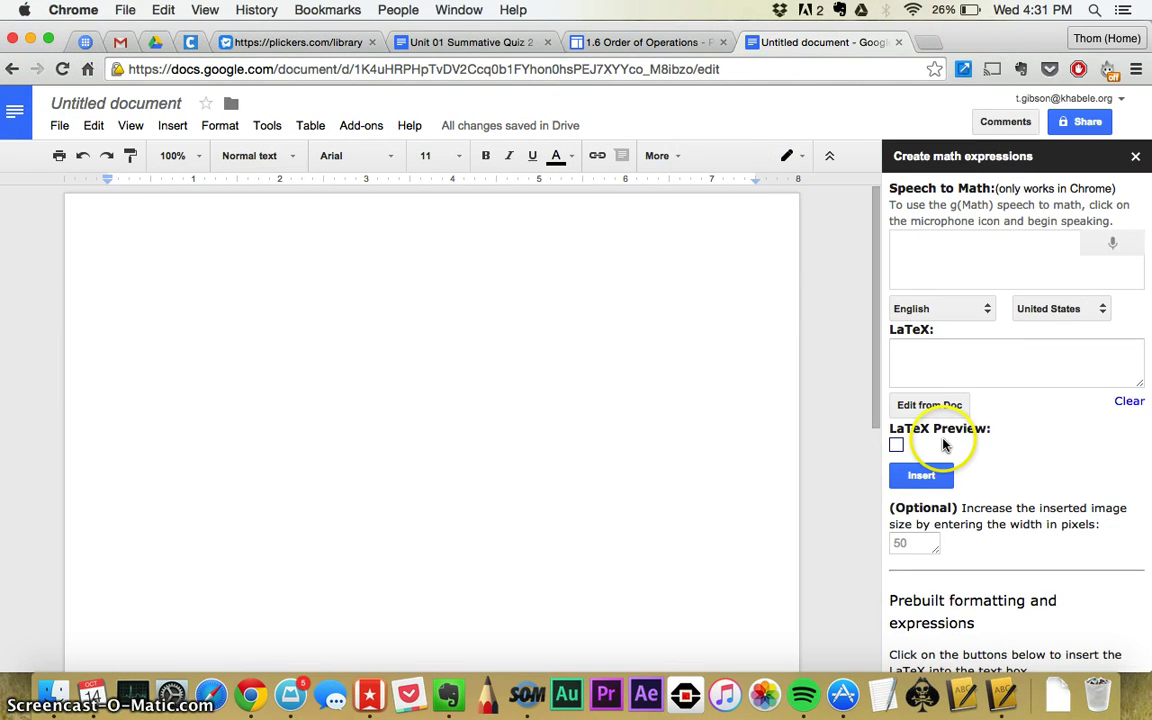
Add a fraction template to the LaTeX expression with numerator 3 and denominator 5
click(929, 370)
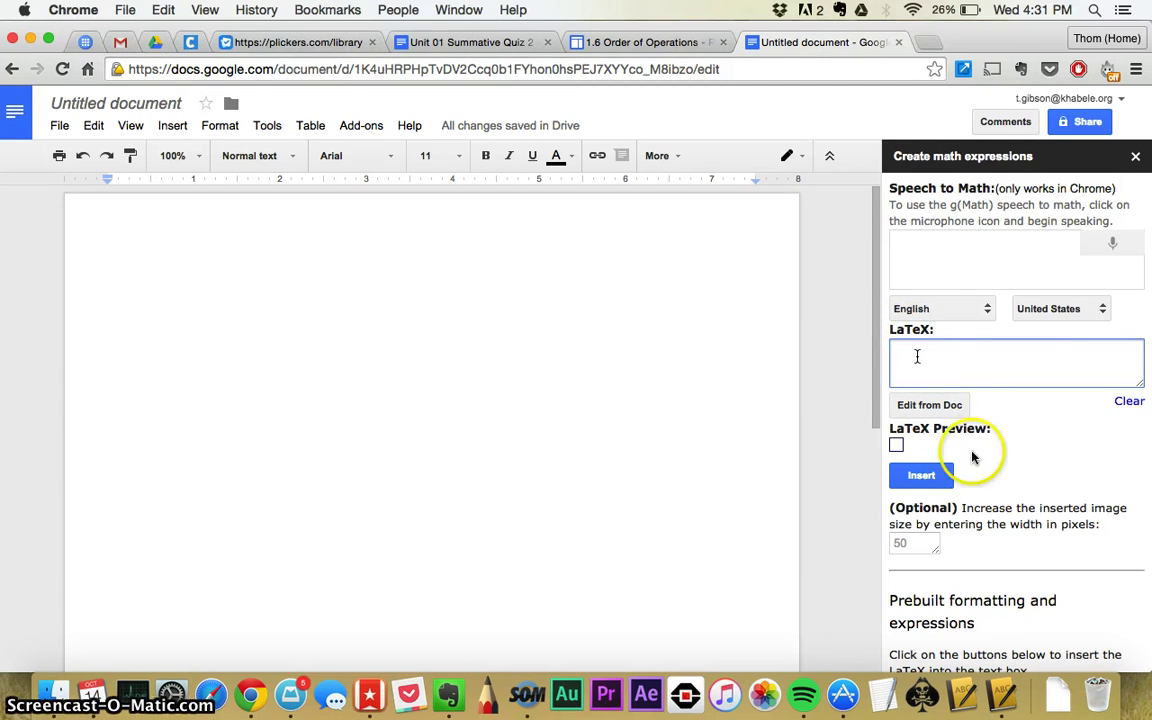
scroll(997, 483, down, 2)
scroll(997, 483, down, 2)
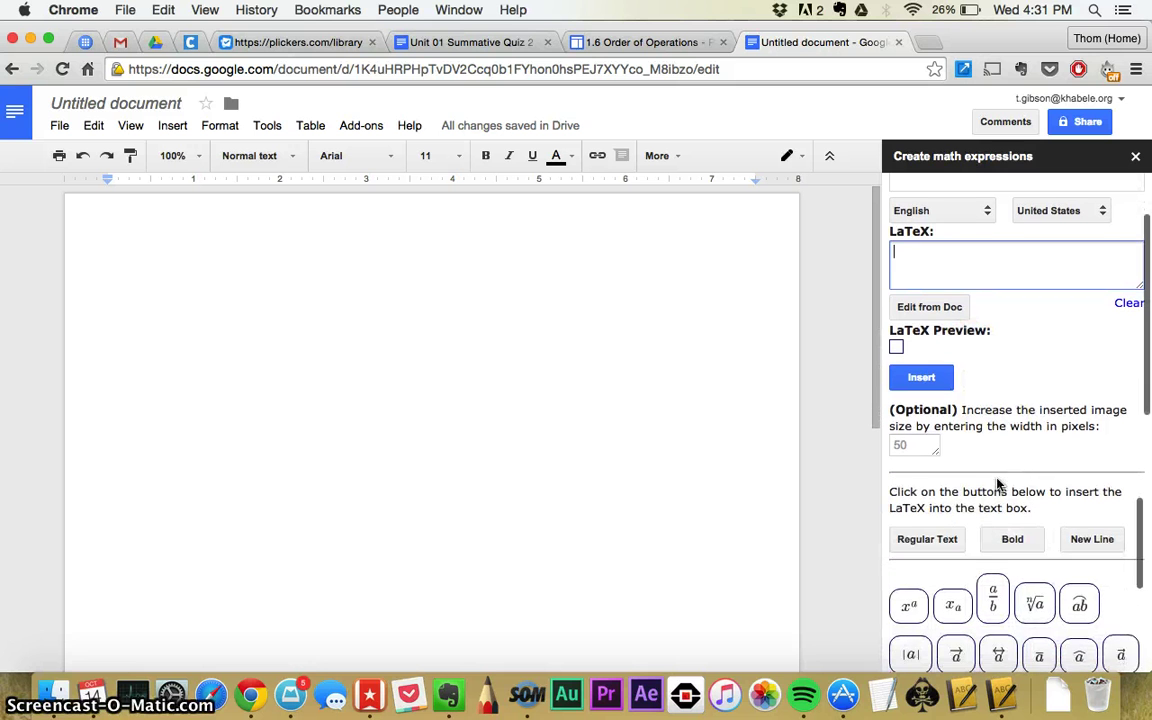
scroll(1016, 507, down, 2)
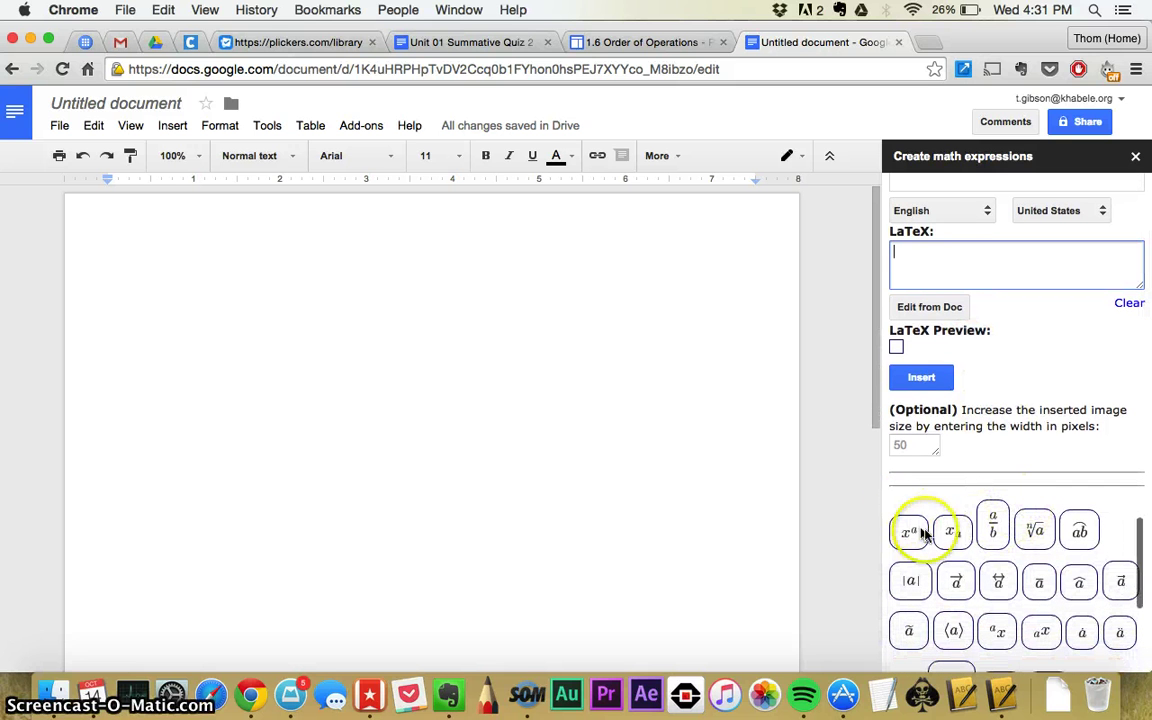
click(993, 531)
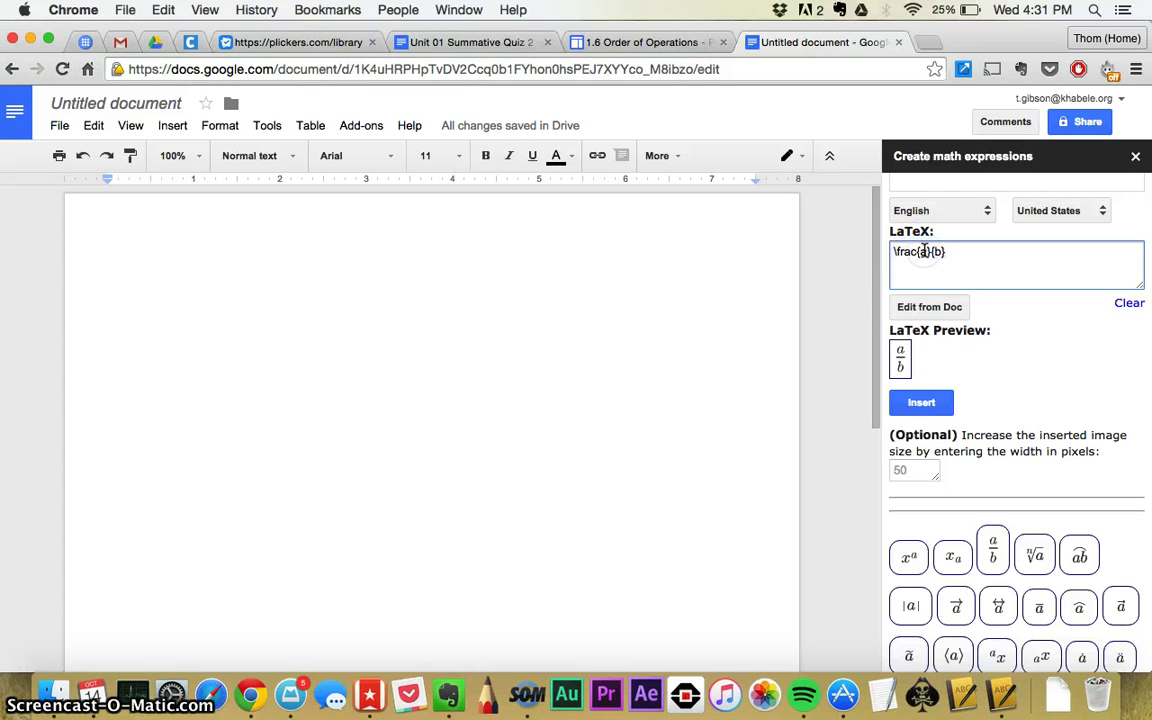
text(3}{5)
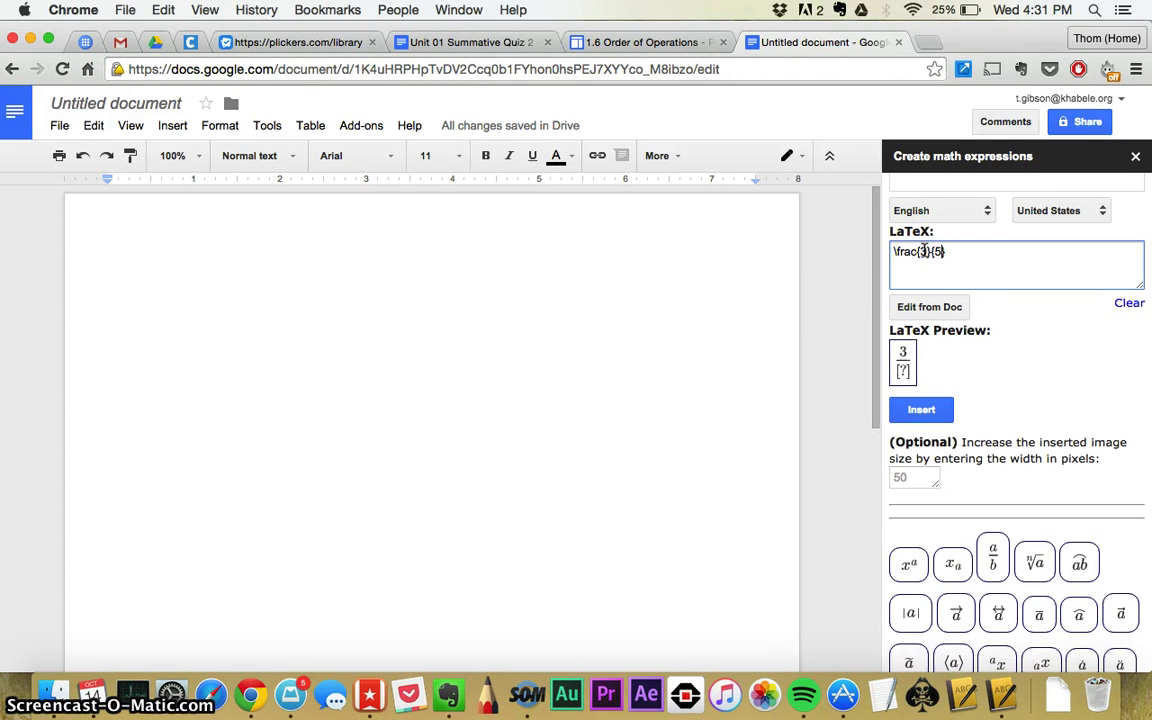
Extend the LaTeX fraction to numerator 3+6 and denominator 5-2, and append -7 after it
click(920, 250)
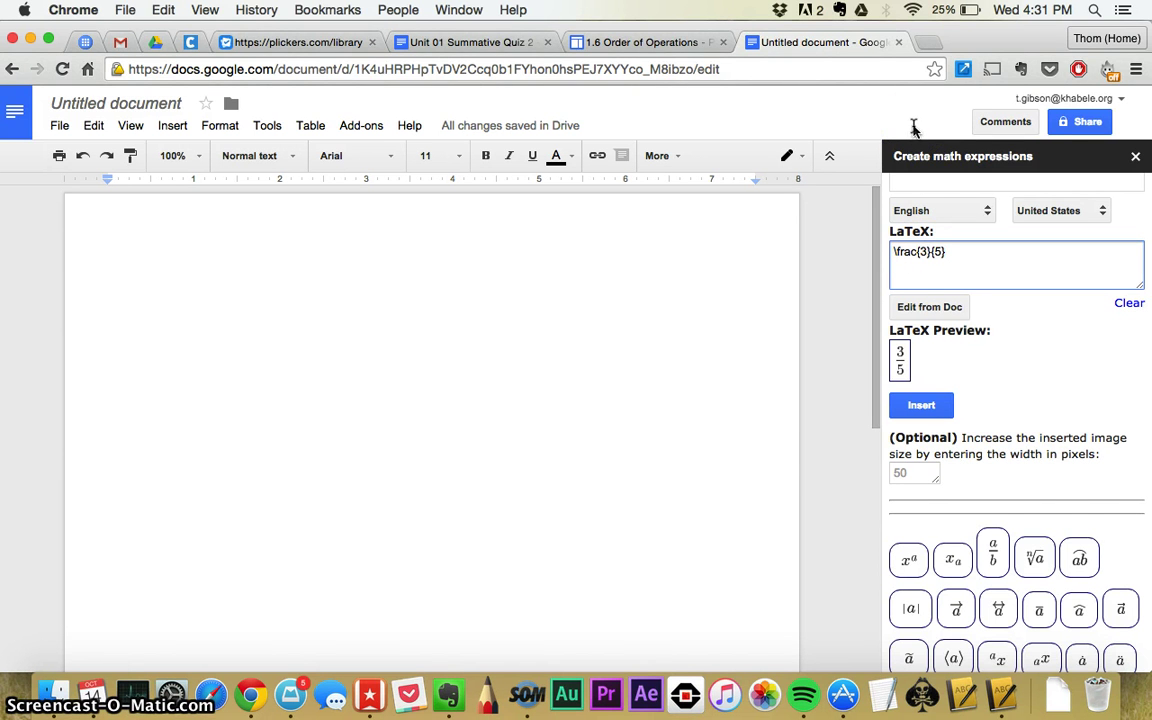
text(+)
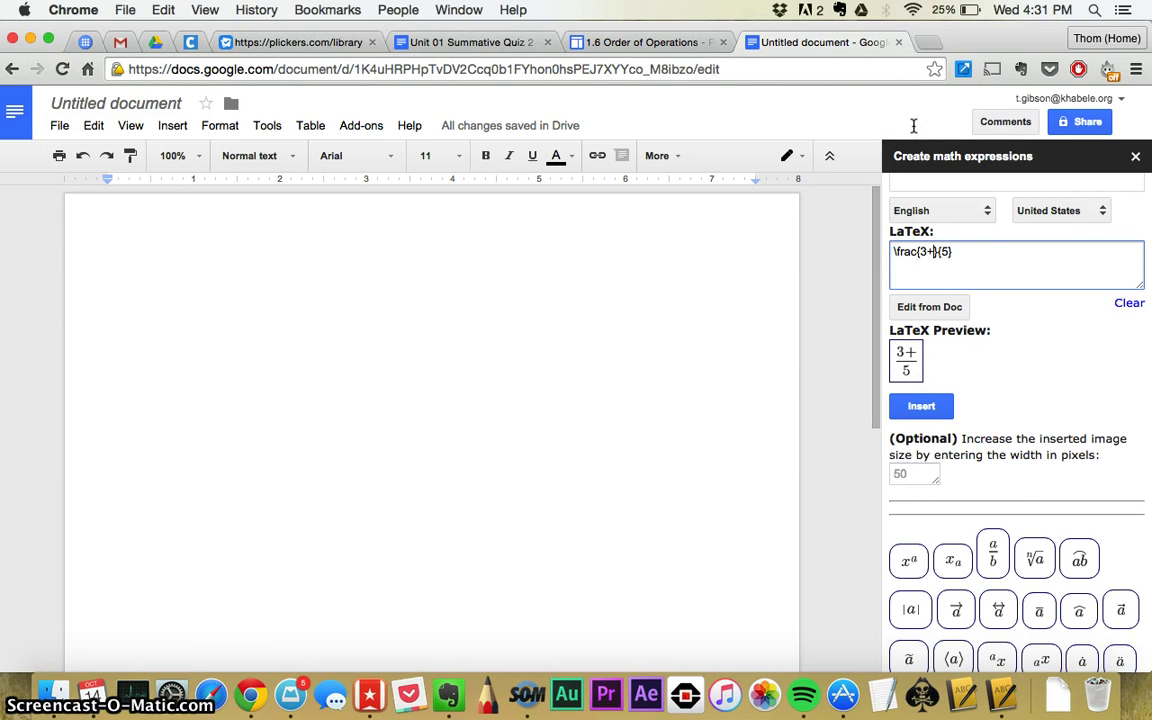
text(6)
click(946, 250)
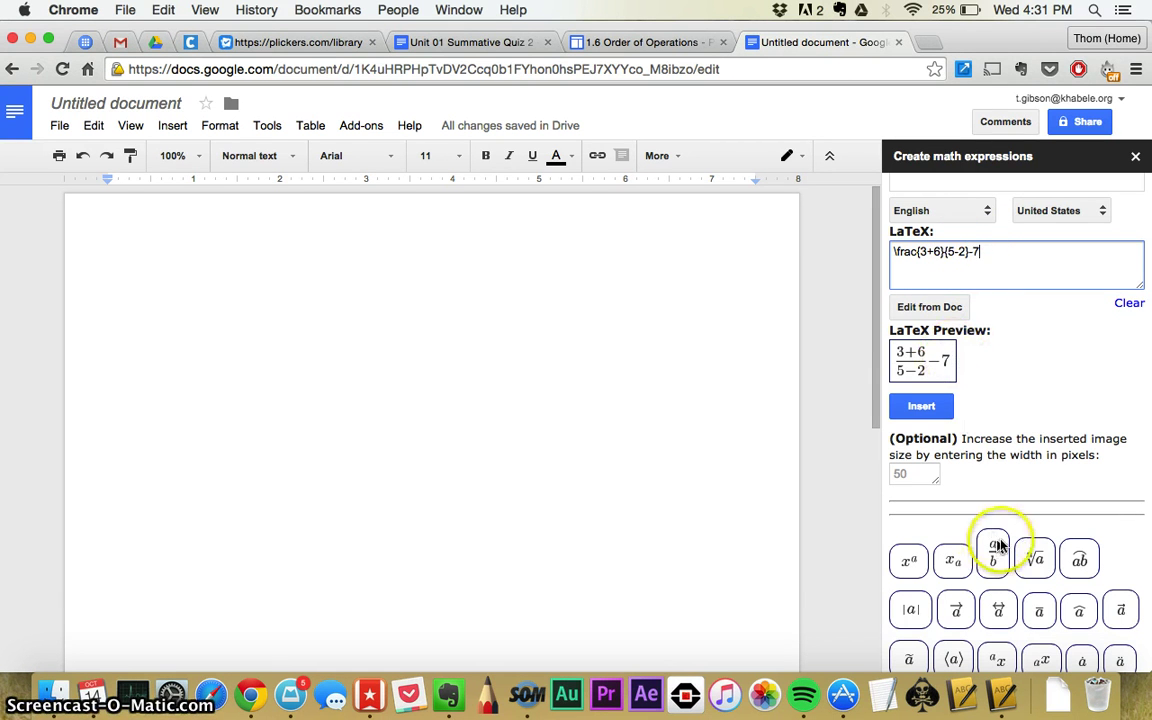
Replace the fraction's numerator 3+6 with the nth-root template
click(947, 252)
click(941, 252)
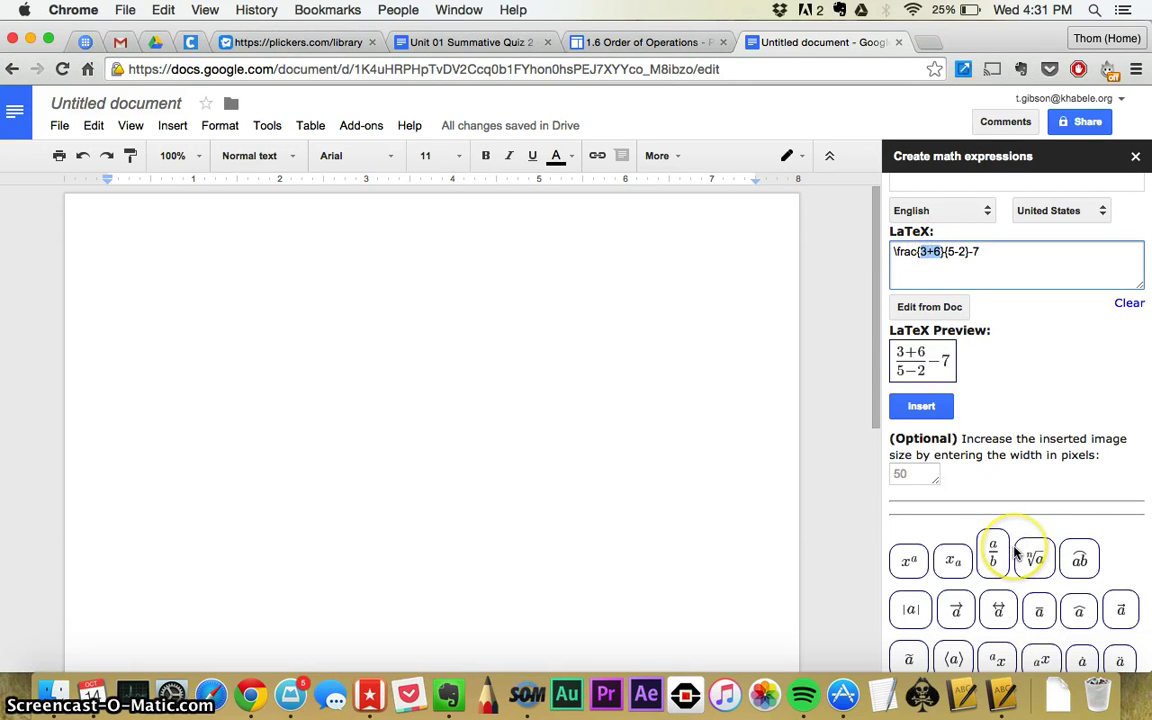
key(BackSpace)
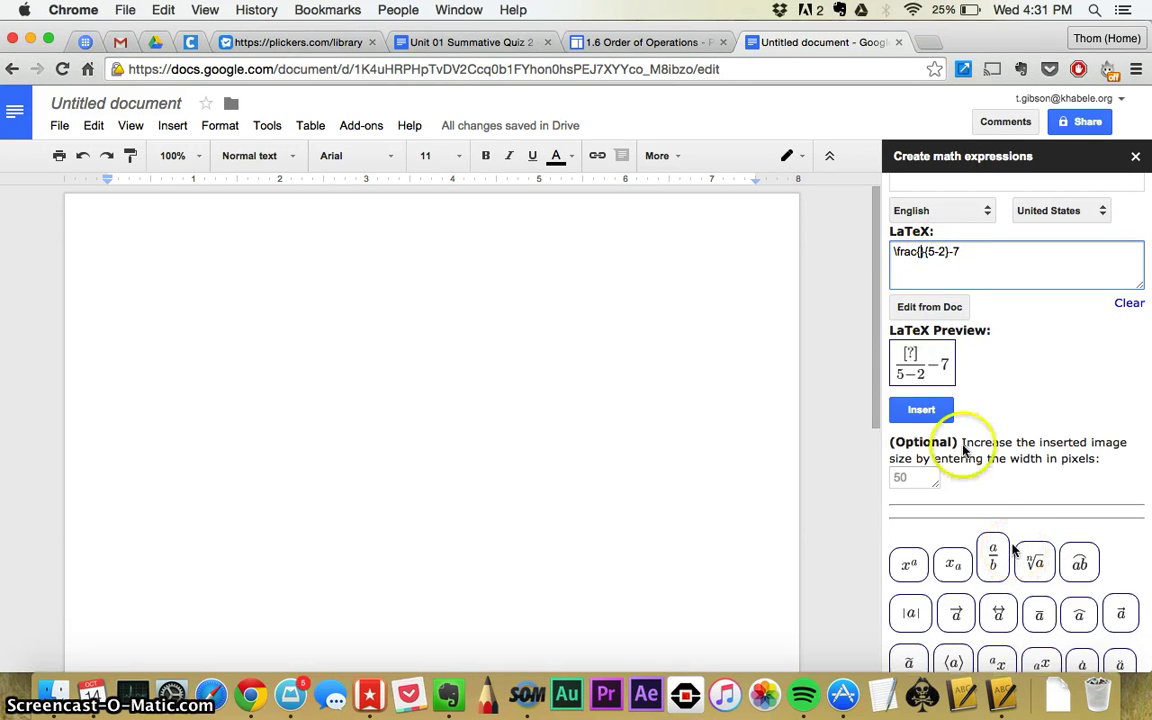
click(1034, 540)
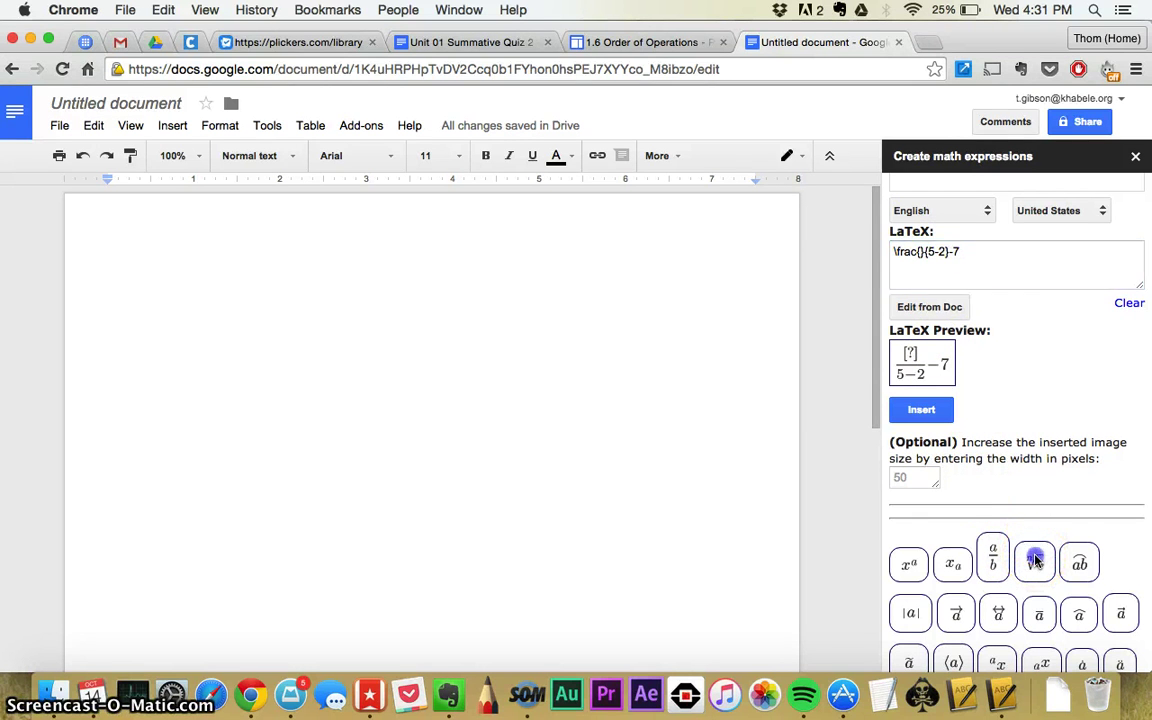
Try a root index of 3, and remove the index brackets to leave a plain square root
double_click(948, 252)
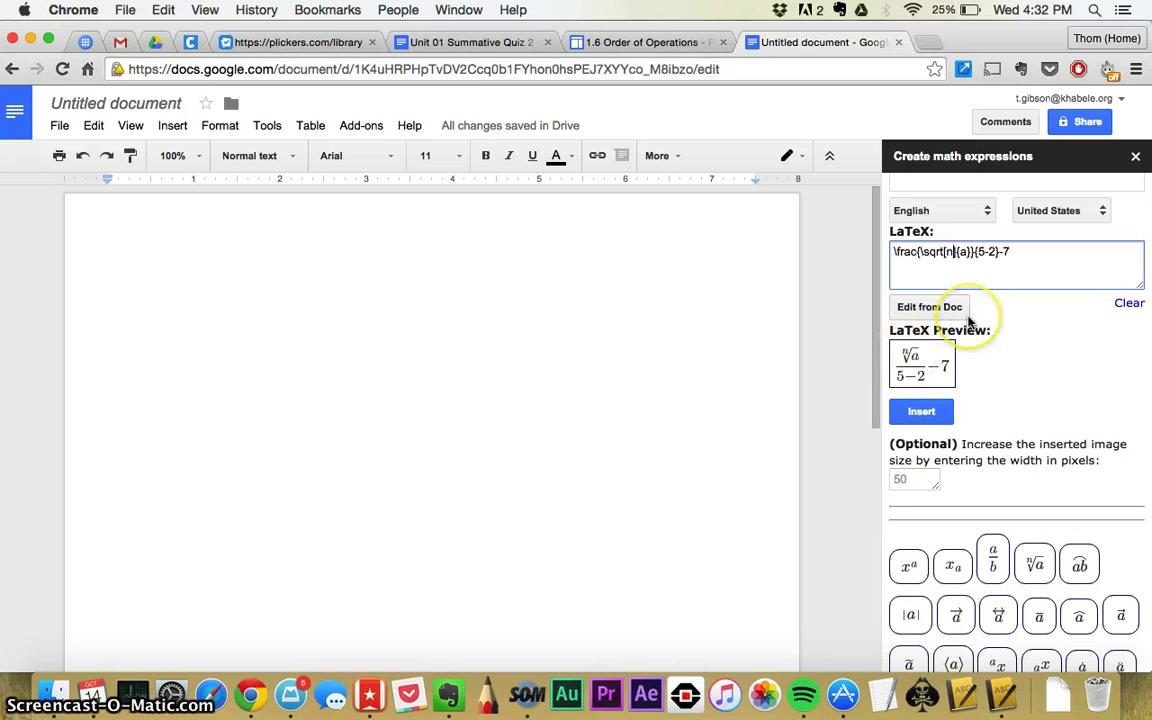
text(3)
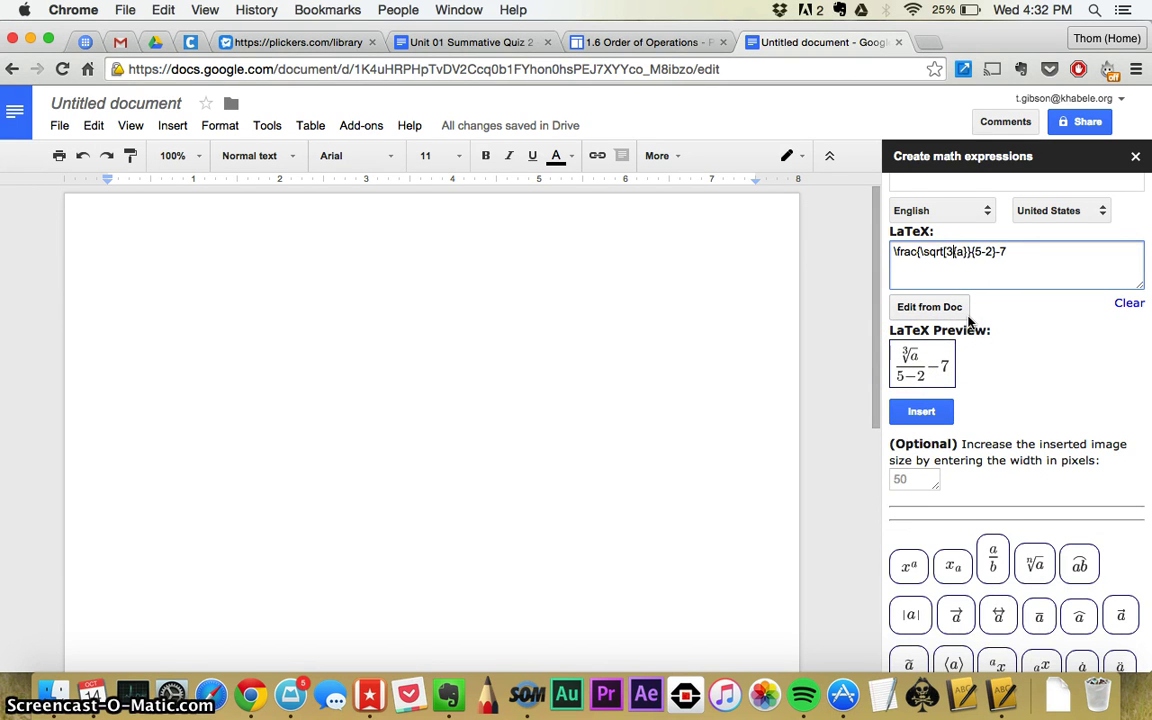
key(BackSpace)
key(BackSpace)
key(Delete)
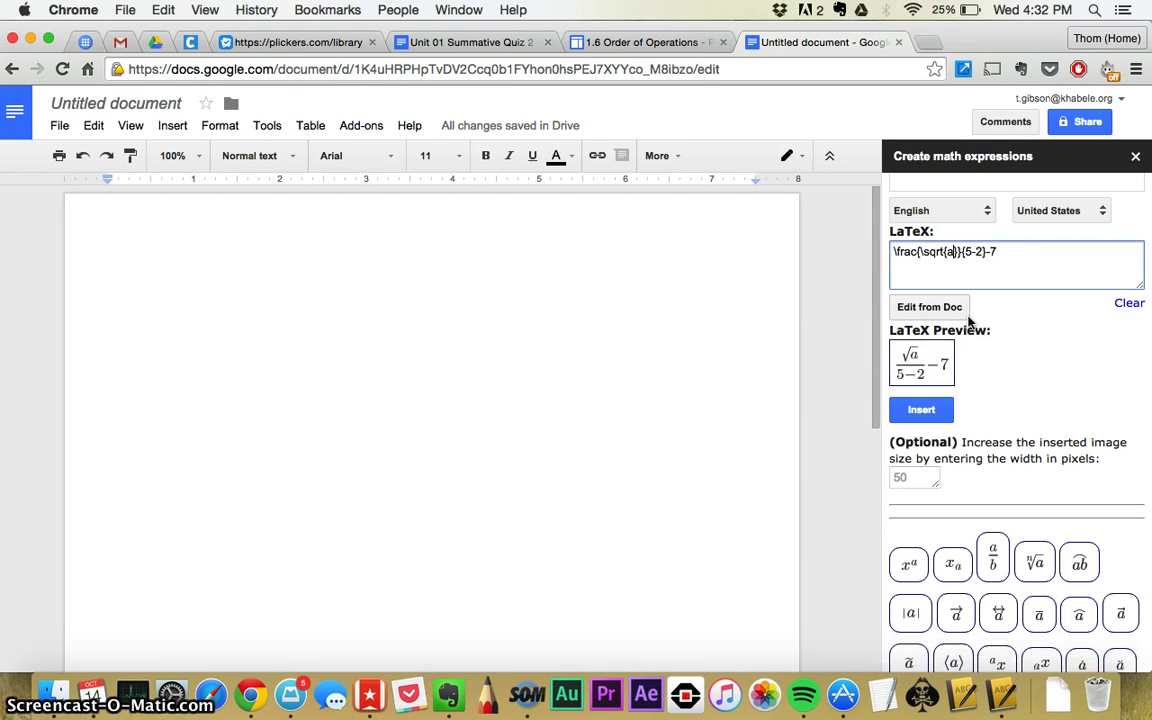
Set the value under the square root to 25 and add +3 to the numerator
key(BackSpace)
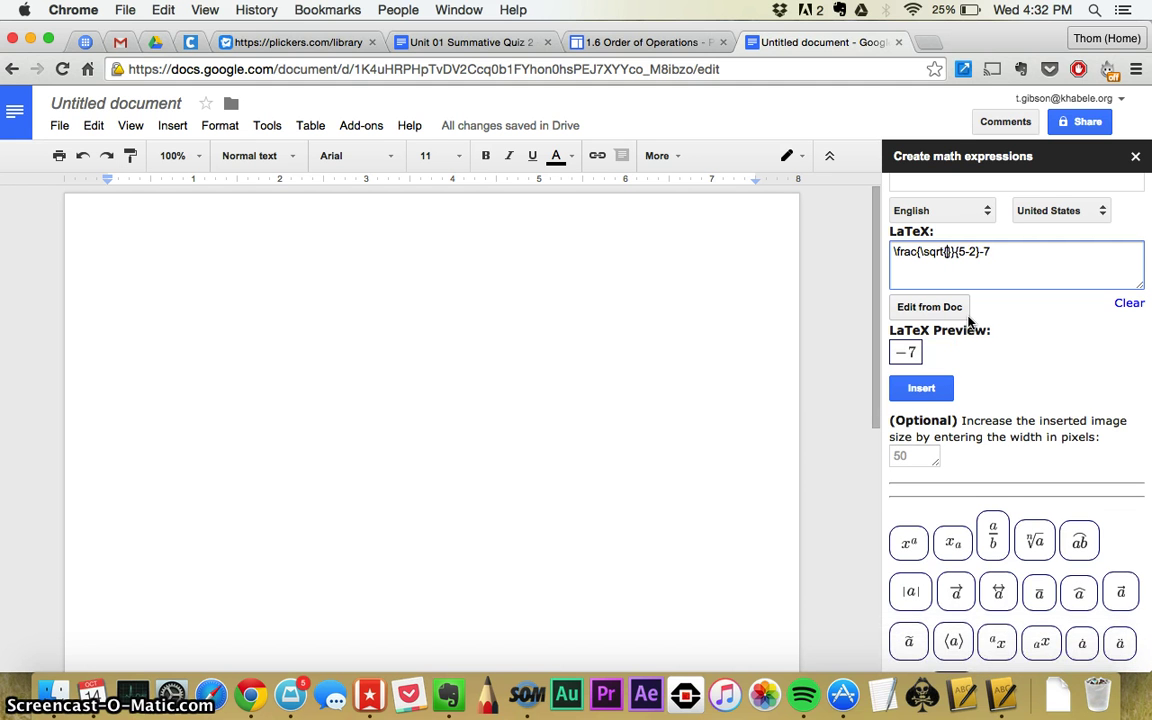
text(25)
click(965, 260)
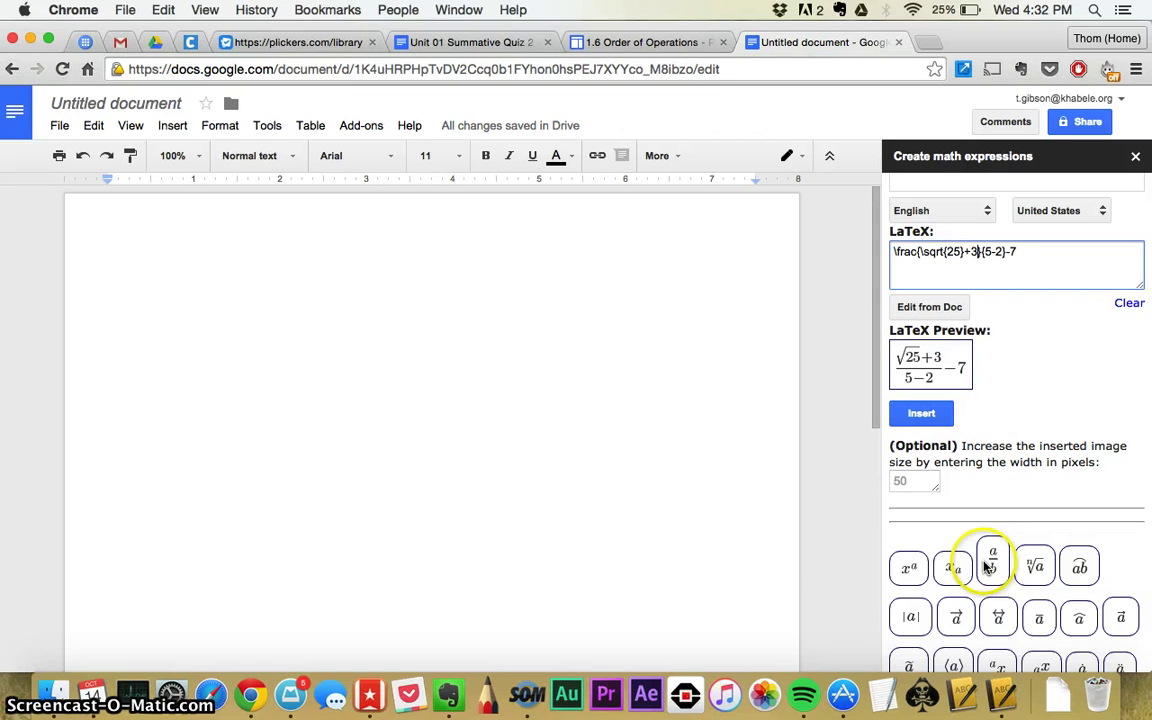
Append a plus sign and the power template to the expression, with base 10 and exponent 4
scroll(985, 593, down, 1)
click(1047, 240)
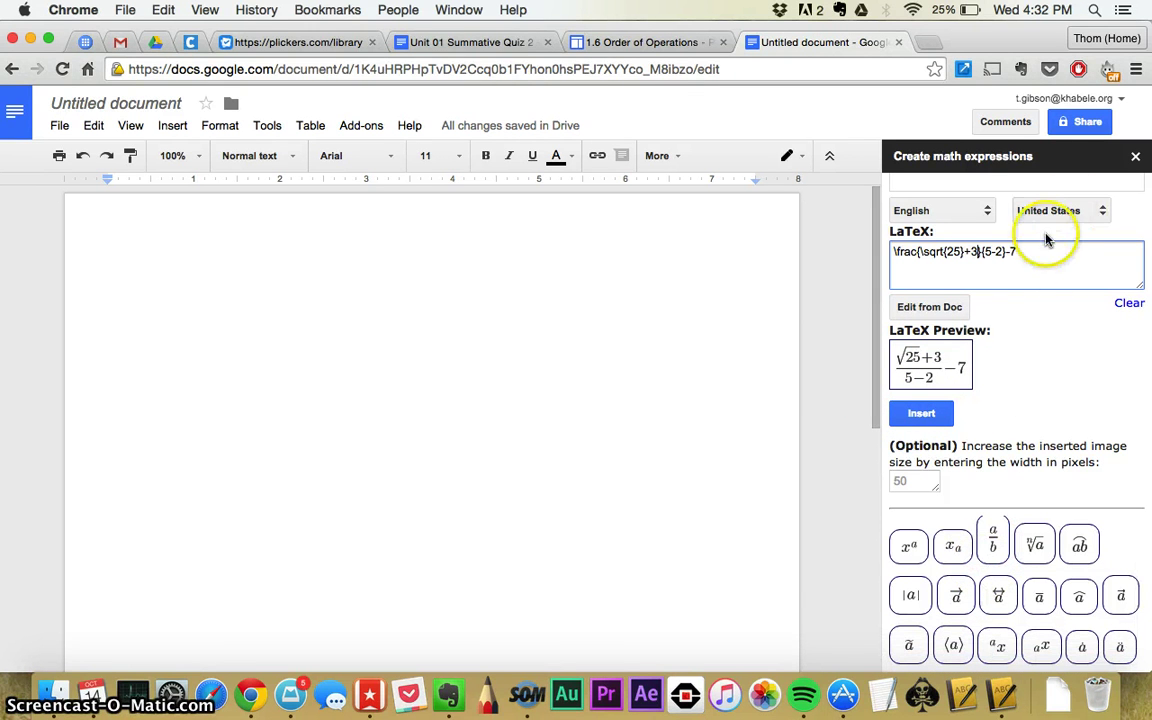
click(907, 548)
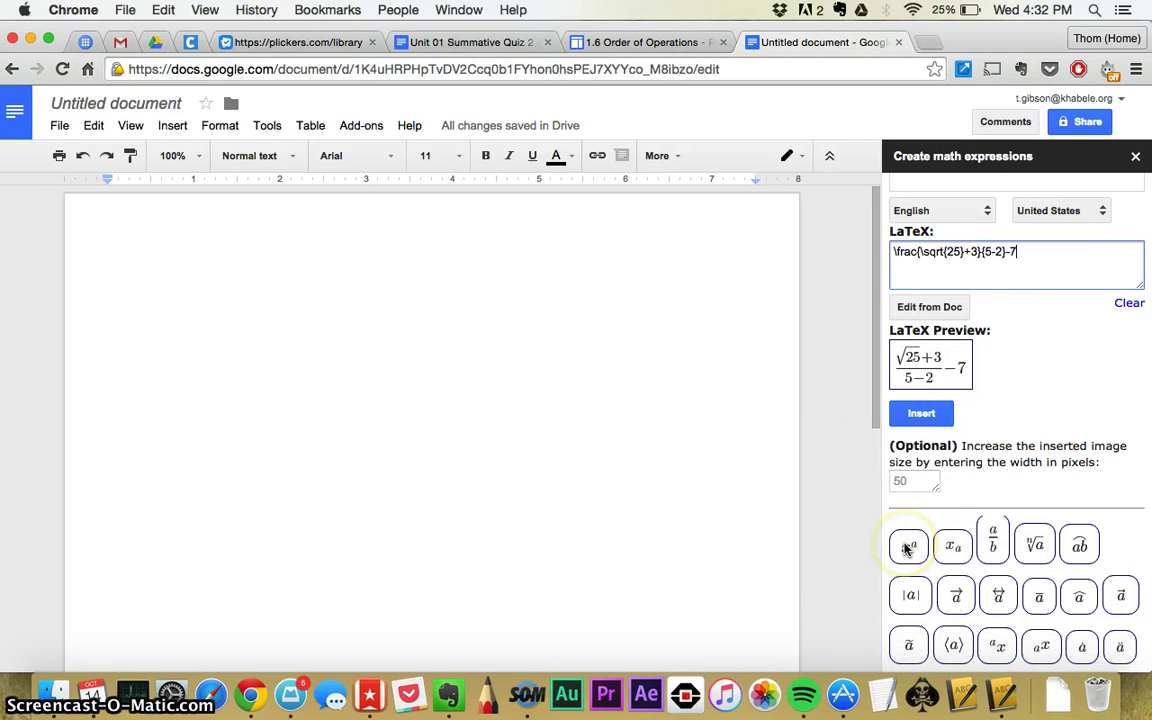
click(907, 545)
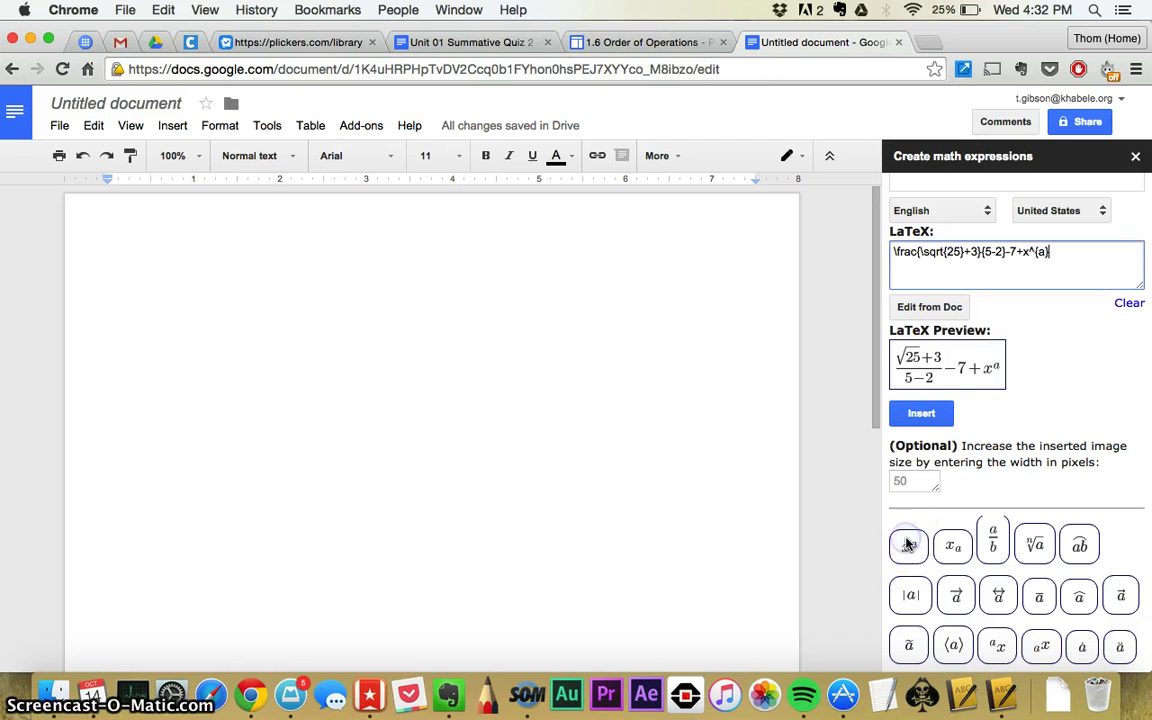
click(1042, 252)
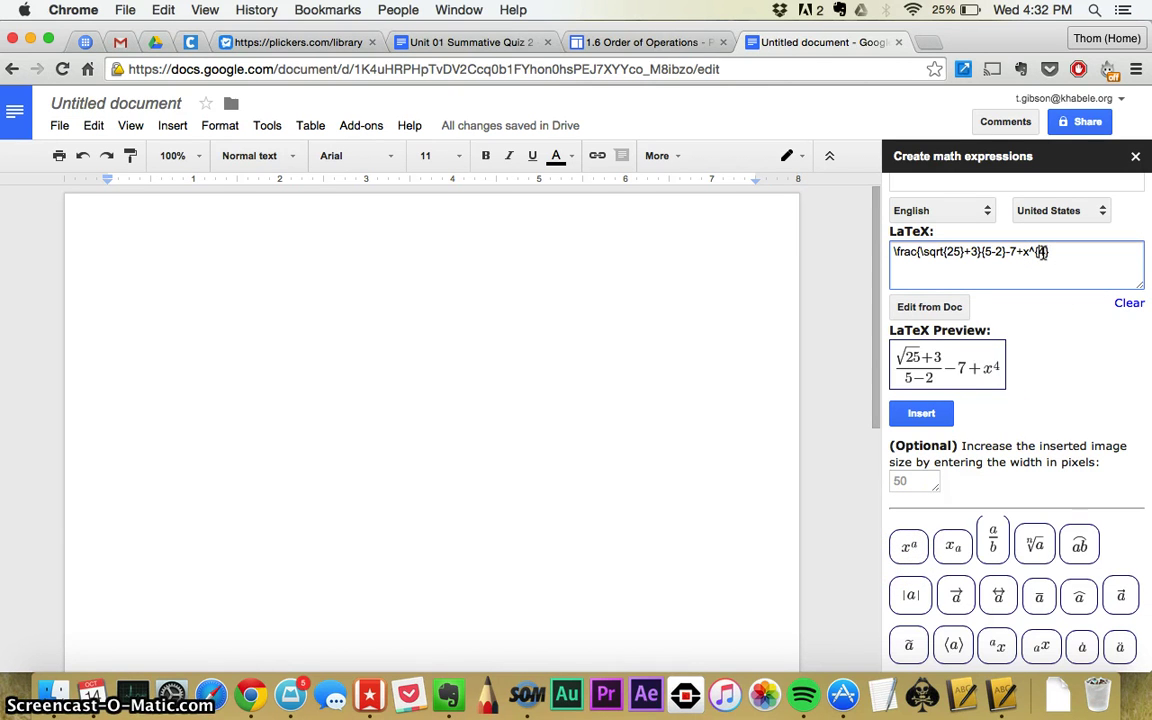
key(BackSpace)
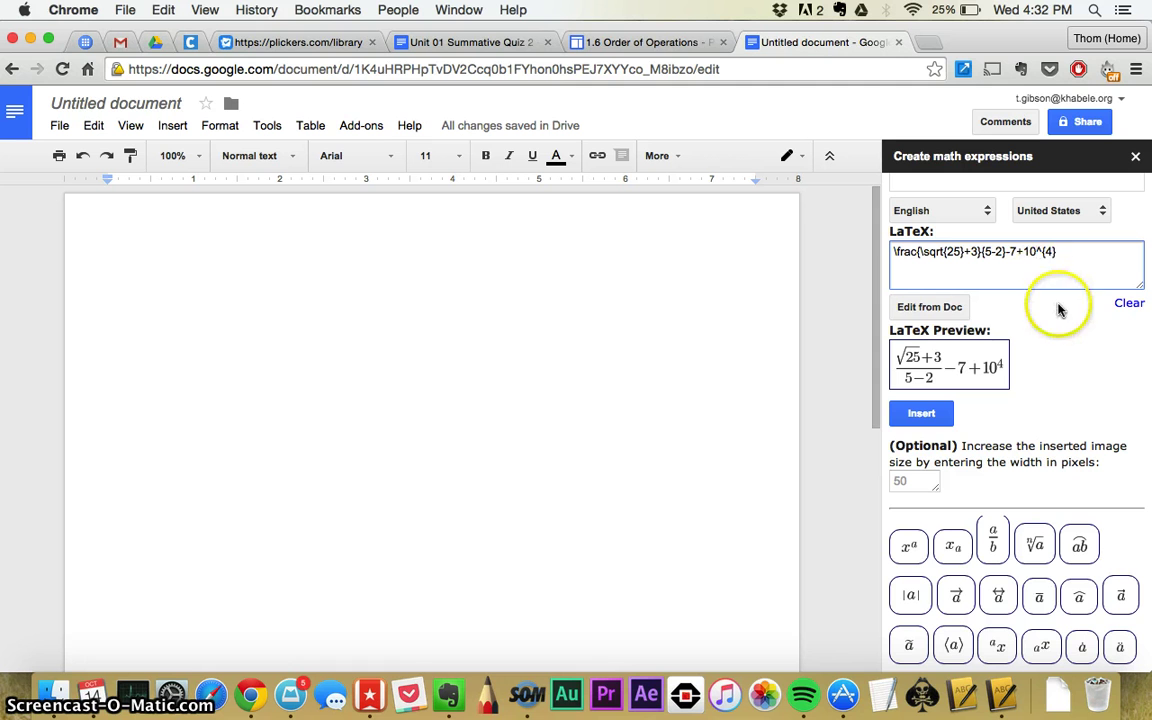
Rewrite the last term's exponent without braces as 10^4
click(1065, 256)
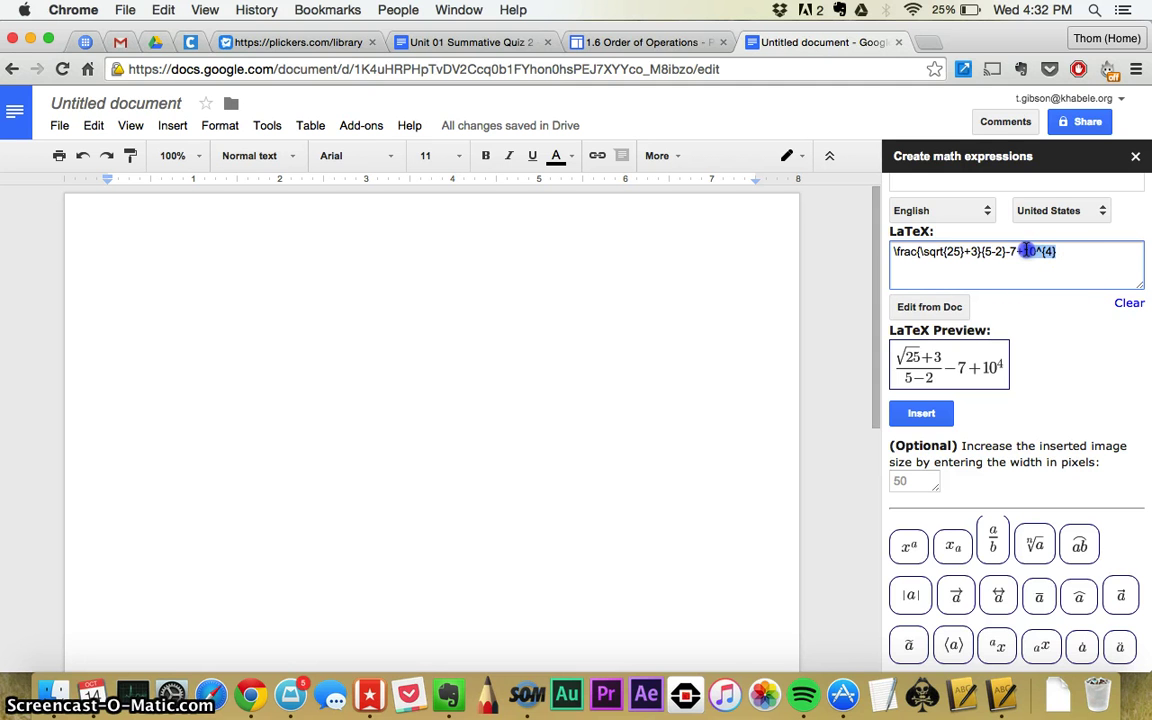
text(0)
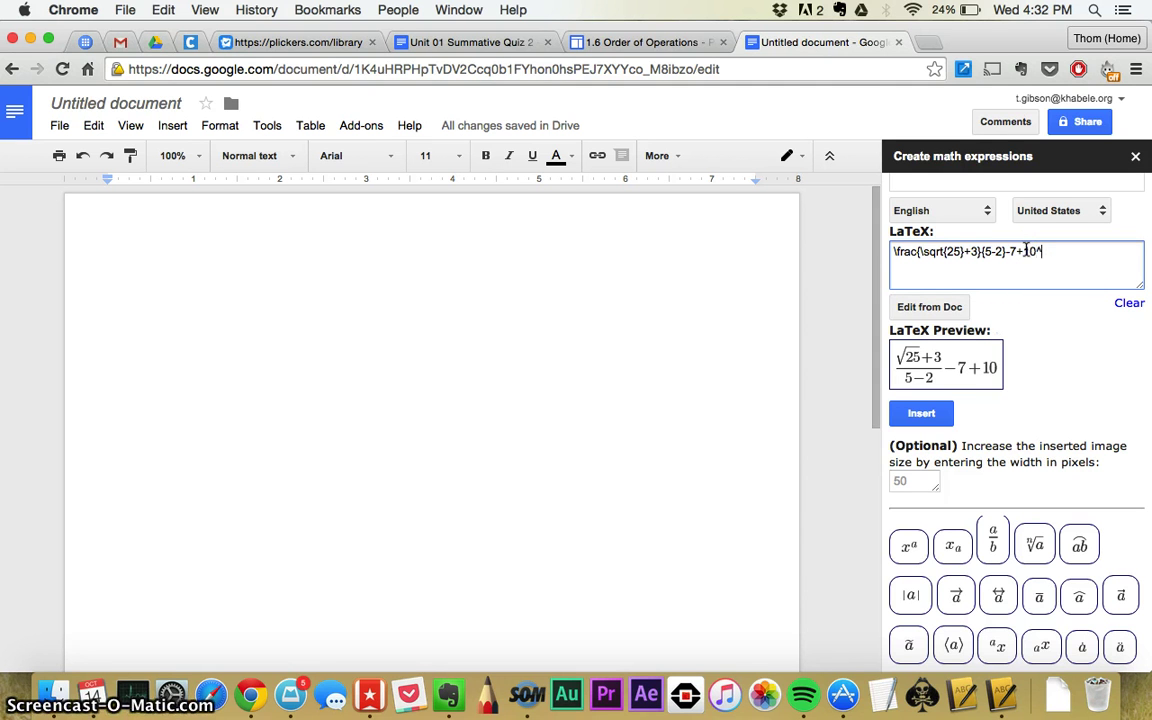
click(1067, 256)
Insert the expression into the document at the default width and delete the inserted image
click(942, 420)
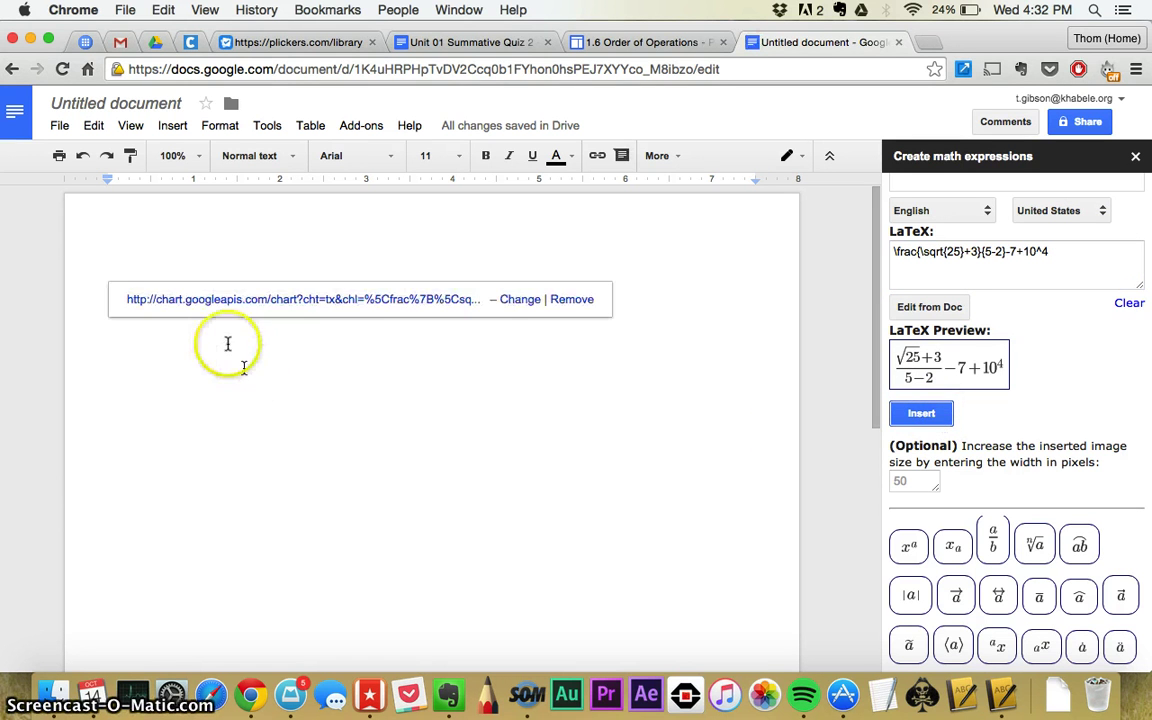
click(162, 252)
click(161, 251)
key(BackSpace)
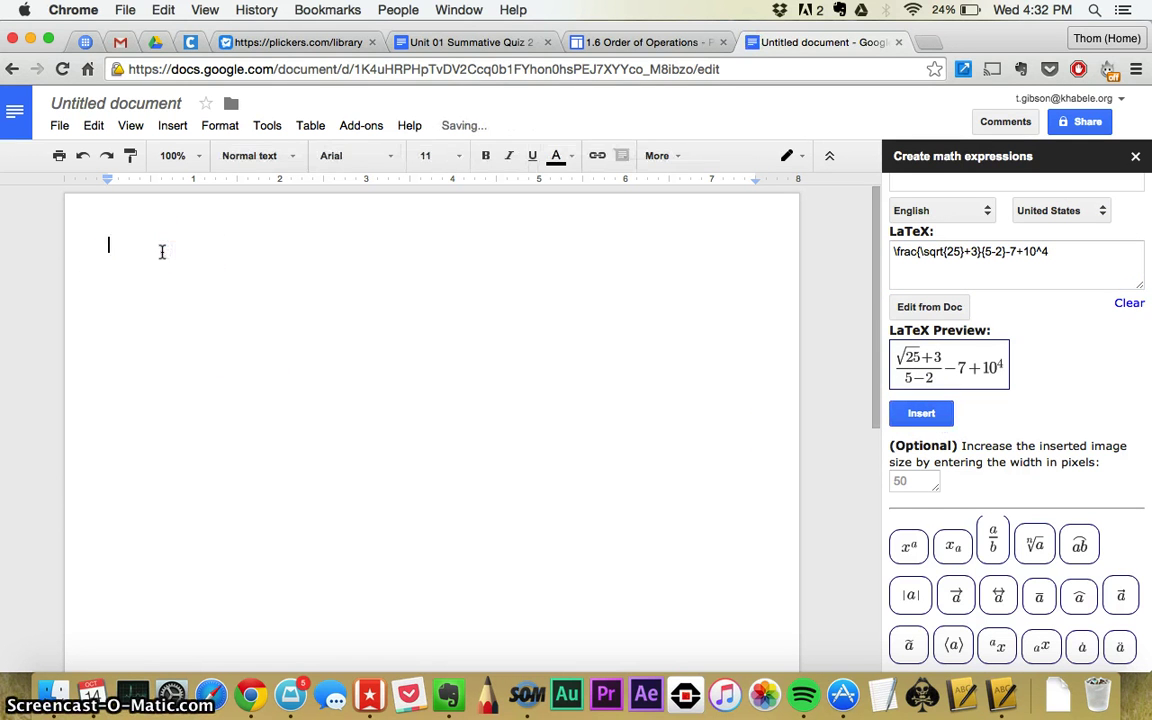
Insert the expression with an image width of 55 pixels and delete it from the document
click(917, 478)
text(5)
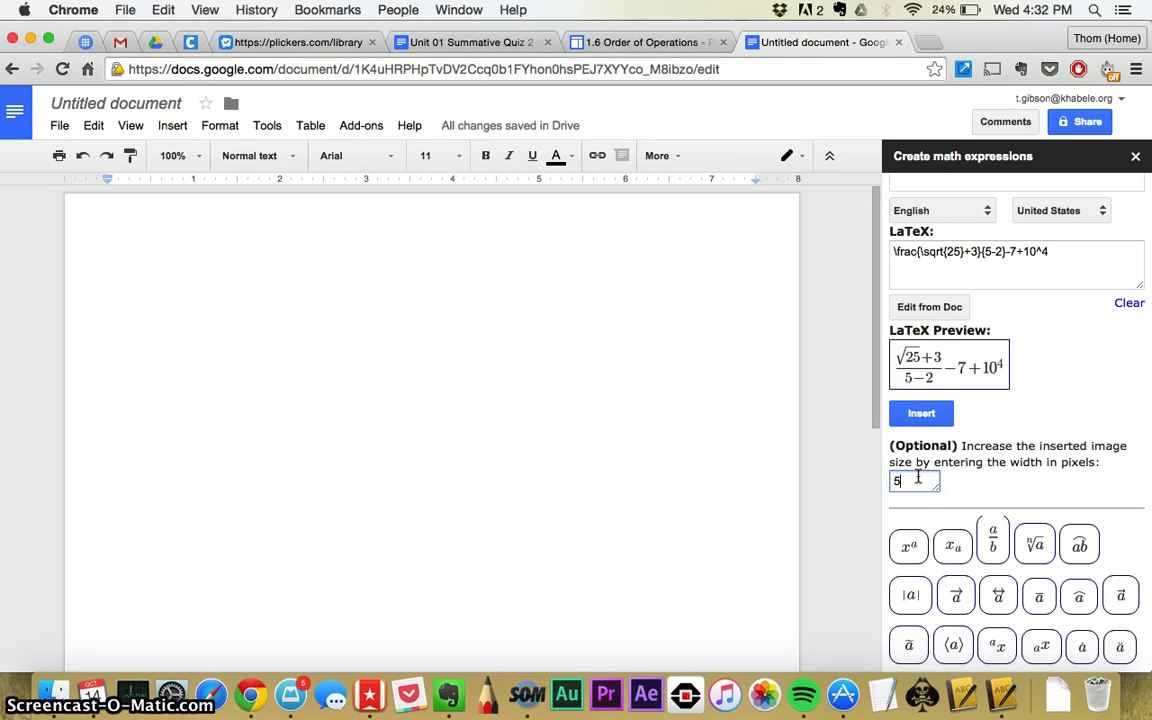
text(5)
click(945, 413)
click(315, 275)
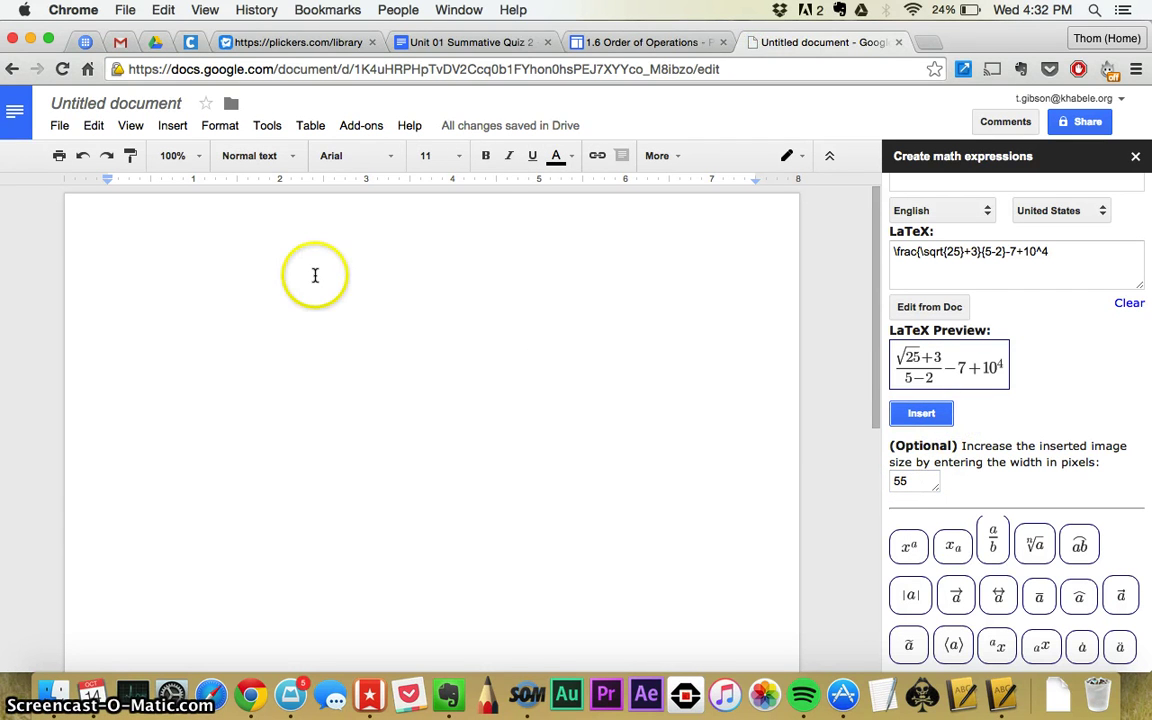
click(265, 263)
key(BackSpace)
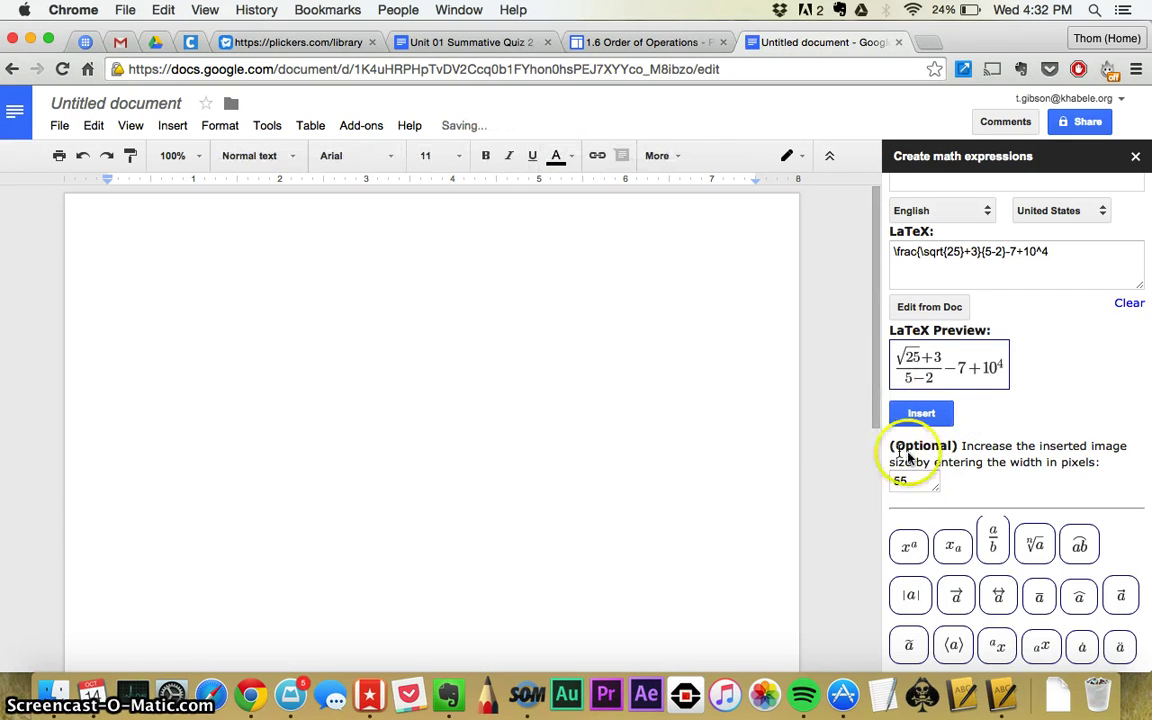
Insert the expression into the document with an image width of 25 pixels
click(918, 478)
key(BackSpace)
key(BackSpace)
text(25)
click(922, 414)
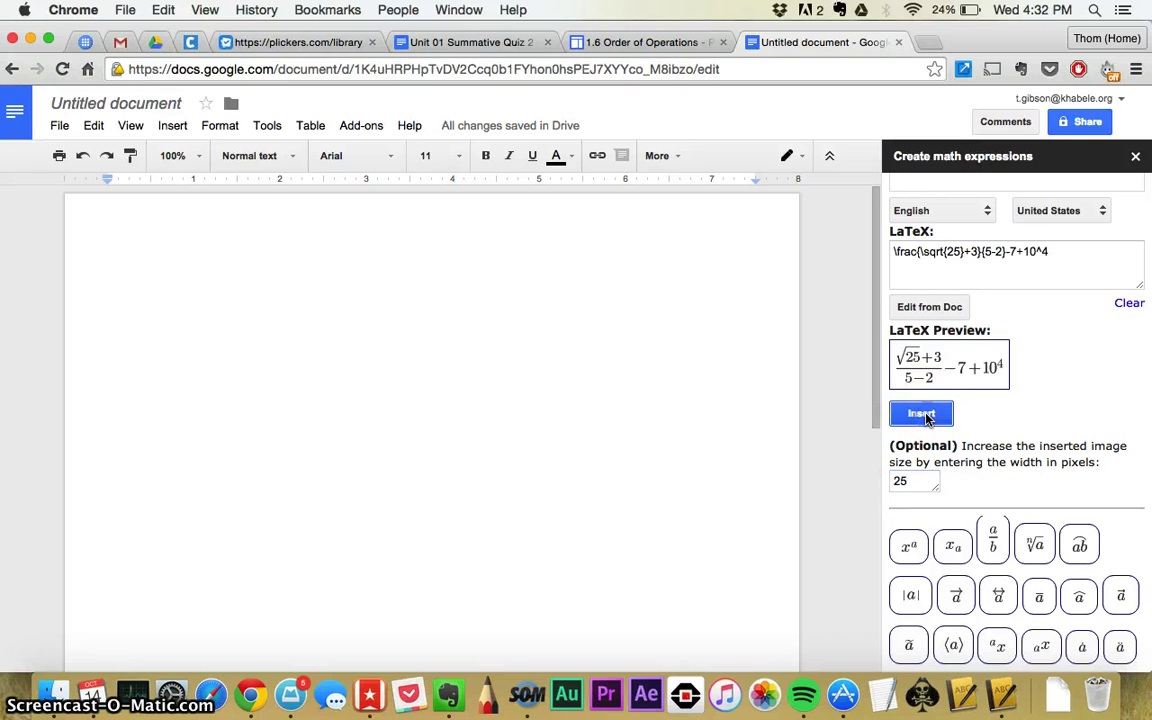
click(385, 258)
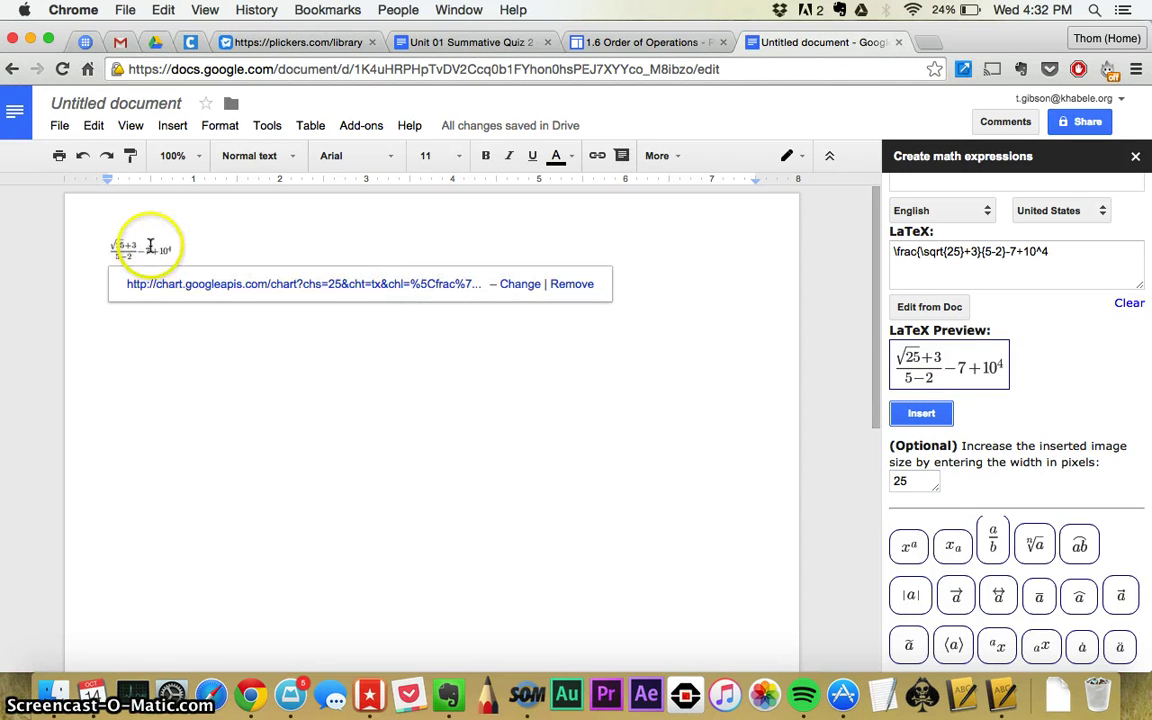
Restore the image width to 55 pixels, insert the expression again and select the larger image in the document
key(super+z)
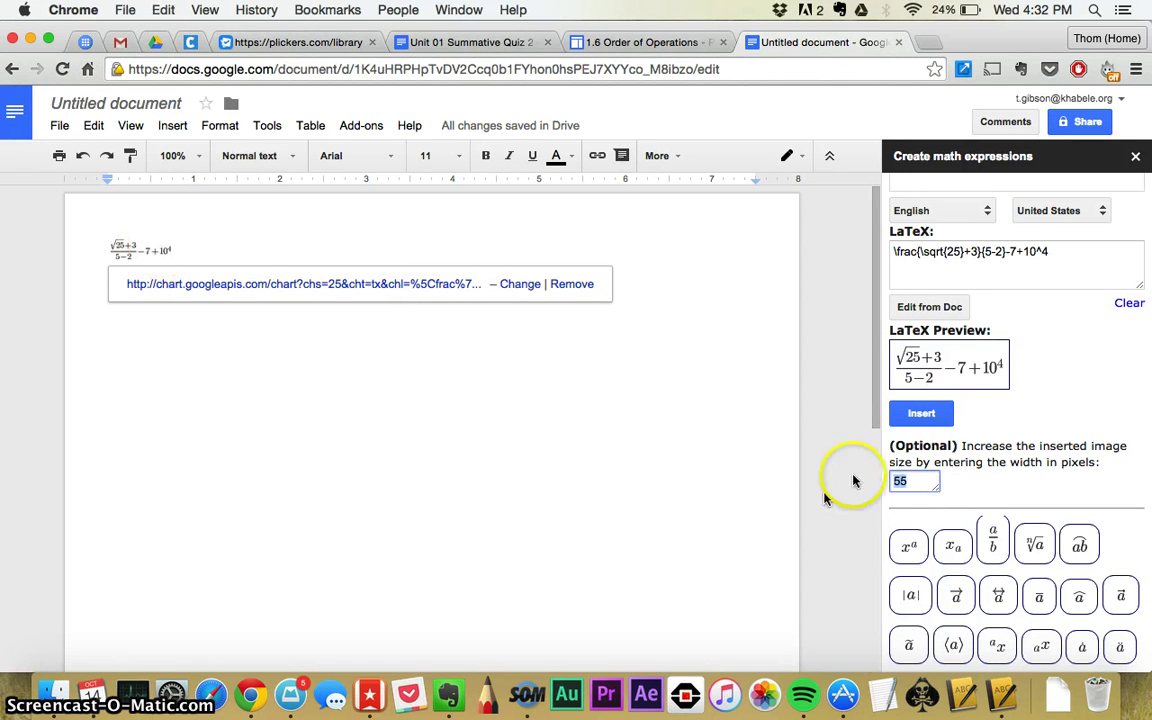
click(940, 420)
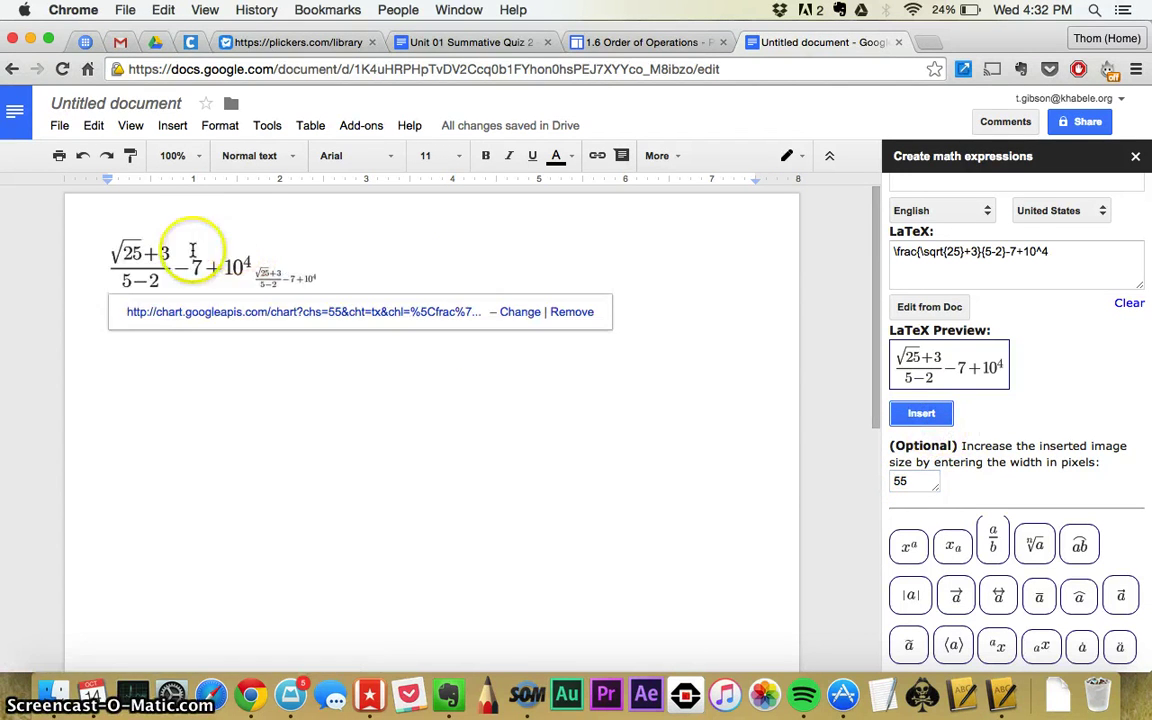
click(120, 256)
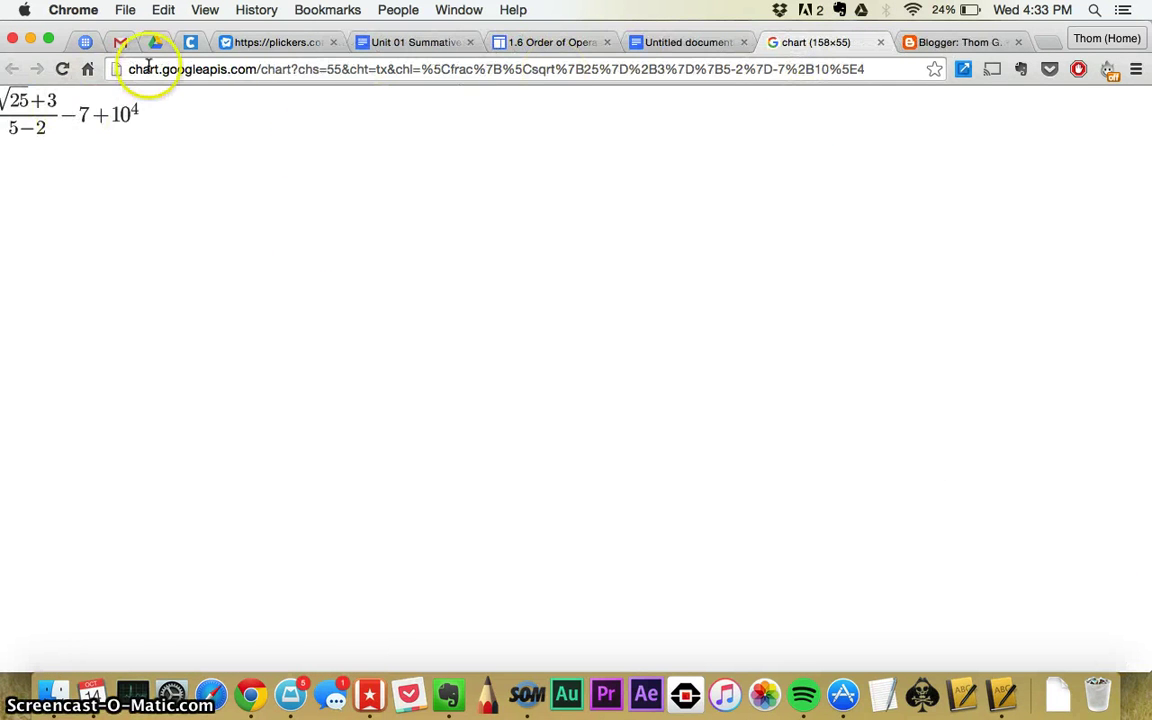
click(147, 69)
click(940, 42)
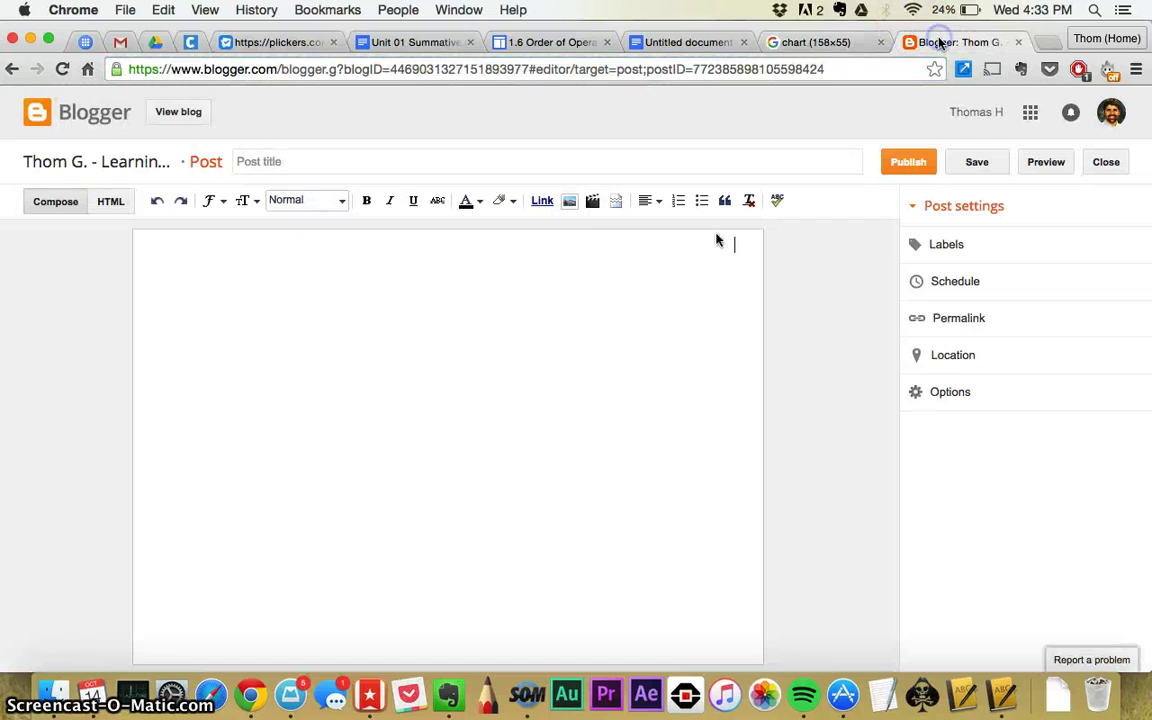
click(571, 203)
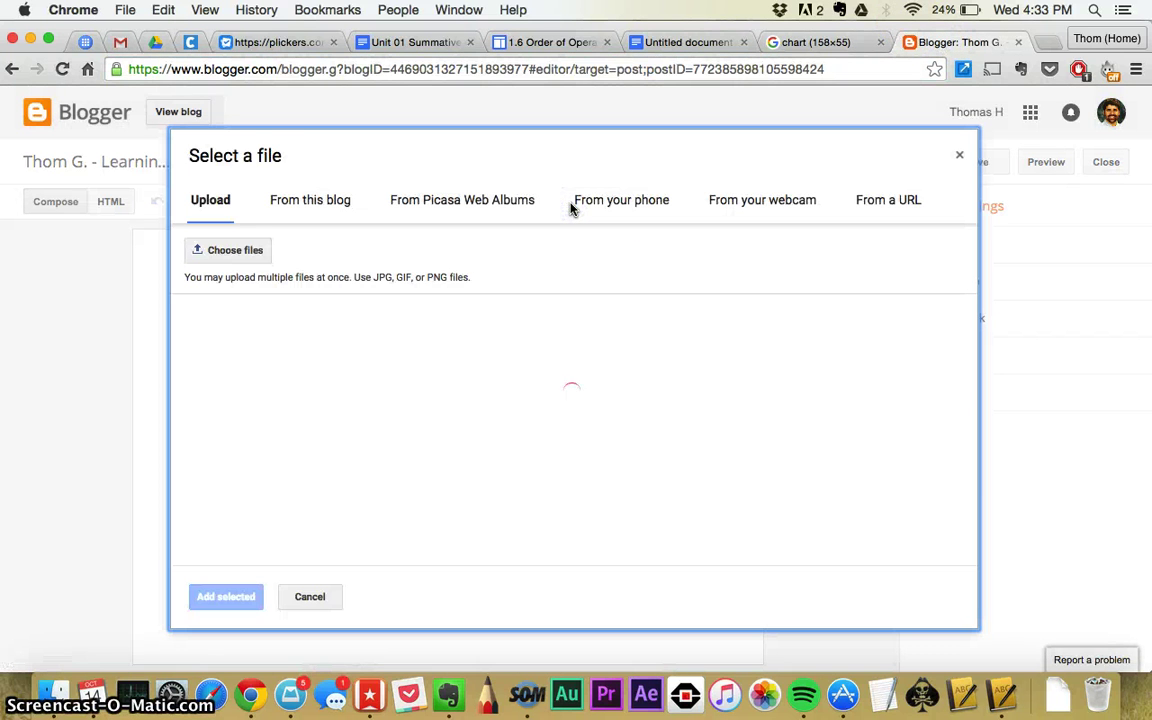
click(907, 215)
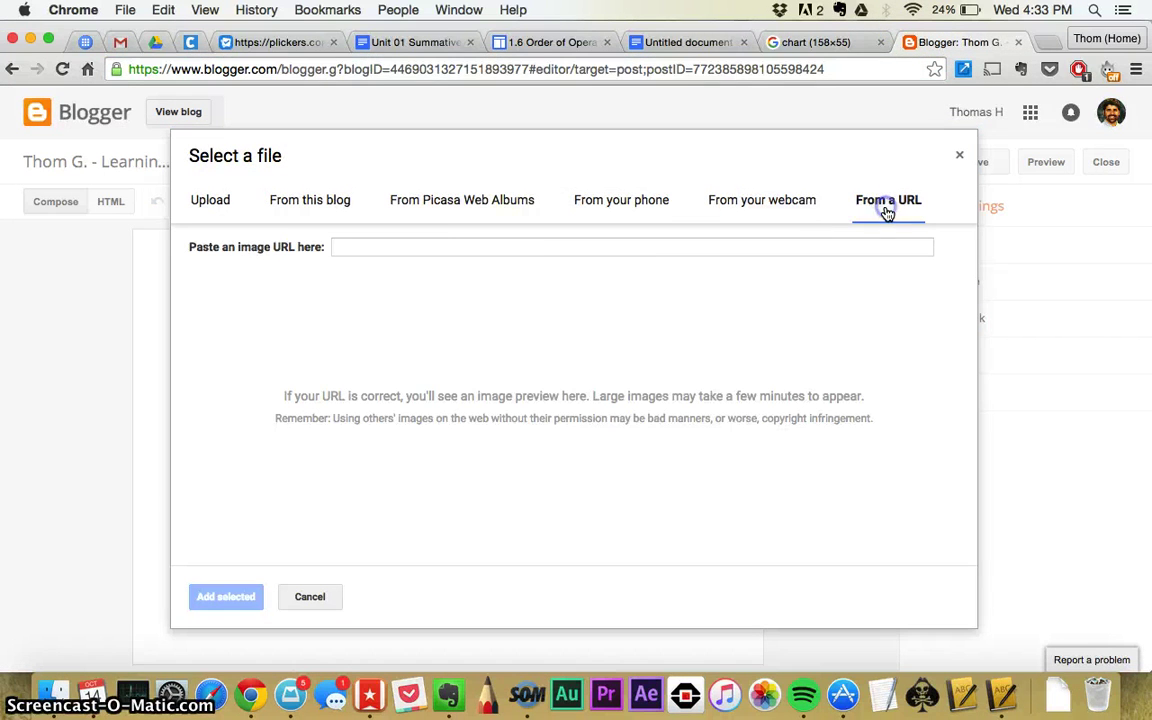
click(310, 596)
Copy the selected expression image from the Google Docs document into the body of the Blogger post and return to the document
click(689, 42)
key(ctrl+c)
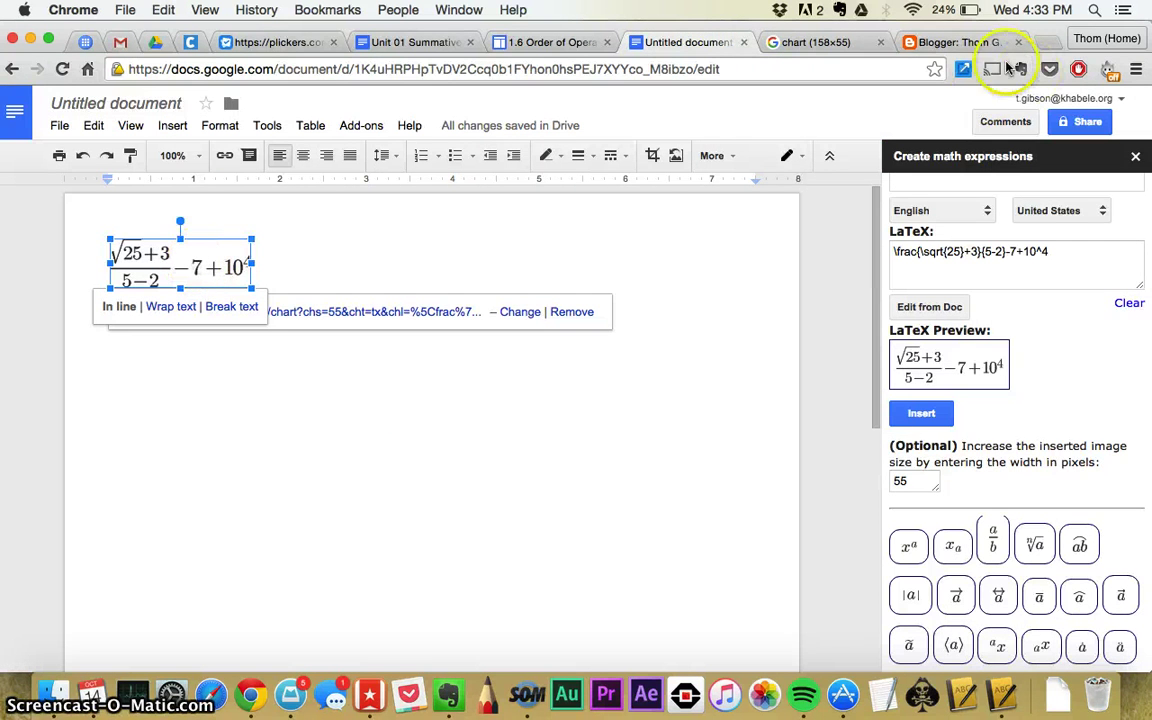
click(915, 42)
click(180, 352)
key(ctrl+v)
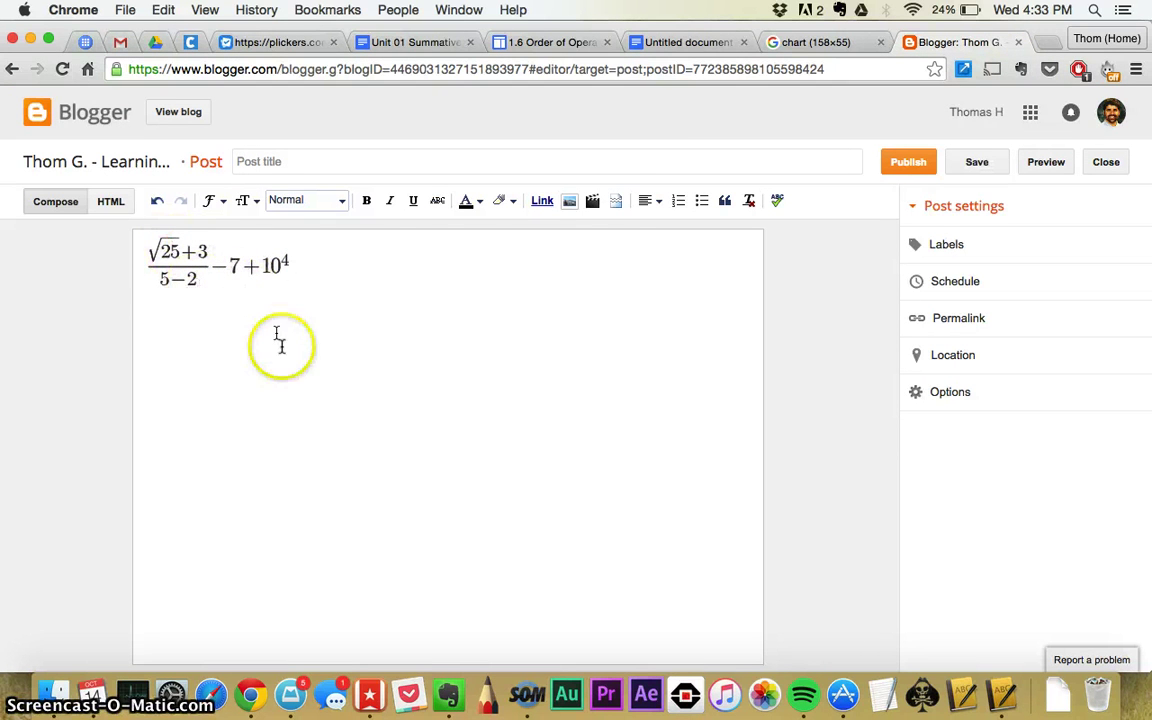
click(683, 42)
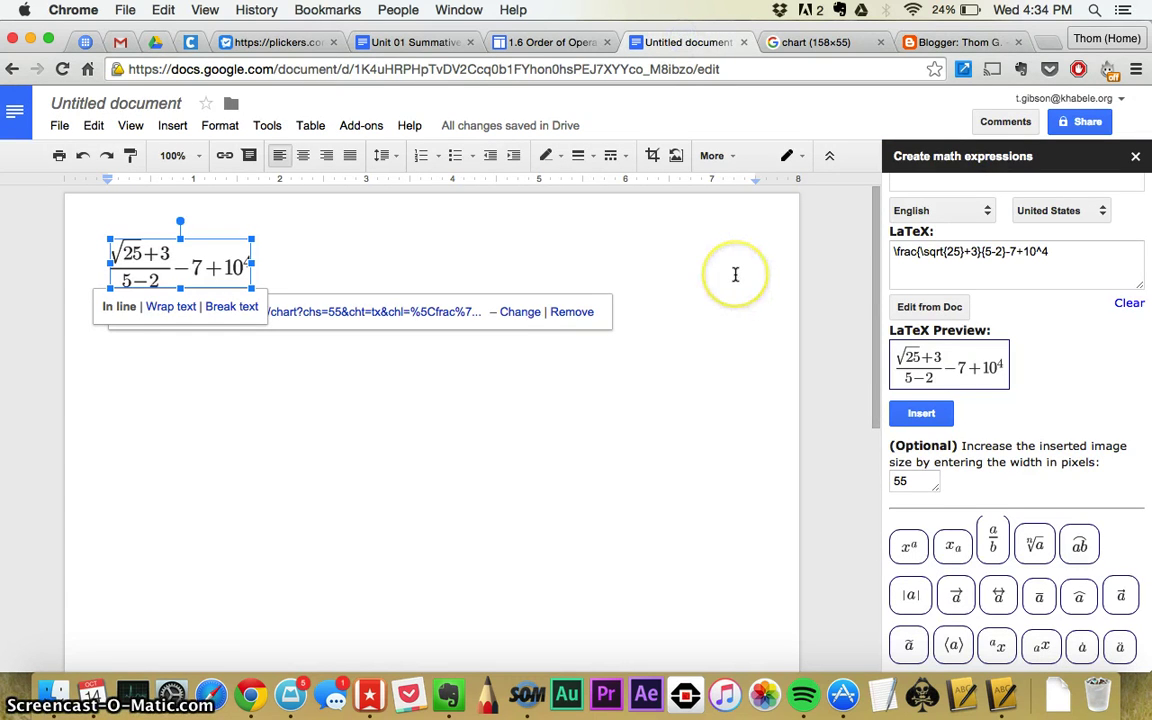